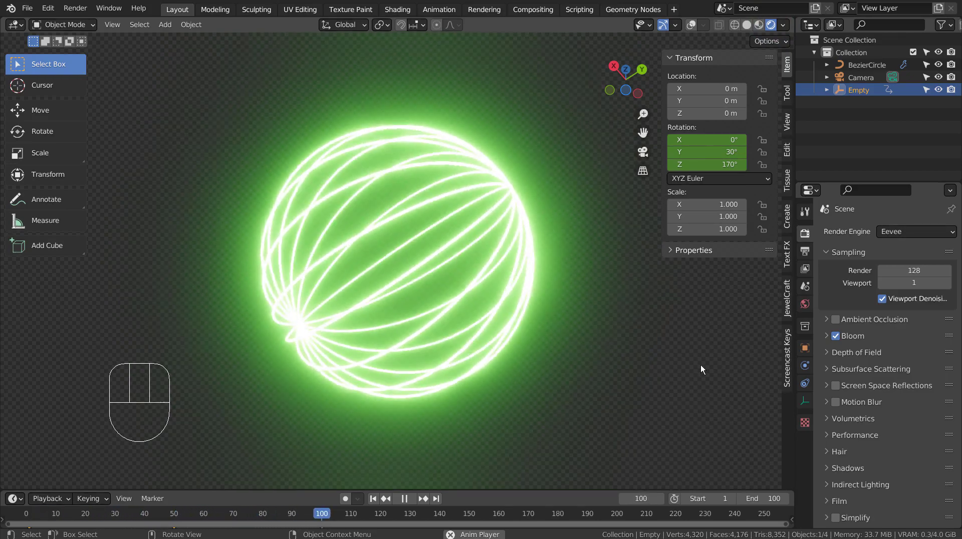
Stop the animation, return to frame 1 and clear the object selection
middle_drag(700, 364, 170, 446)
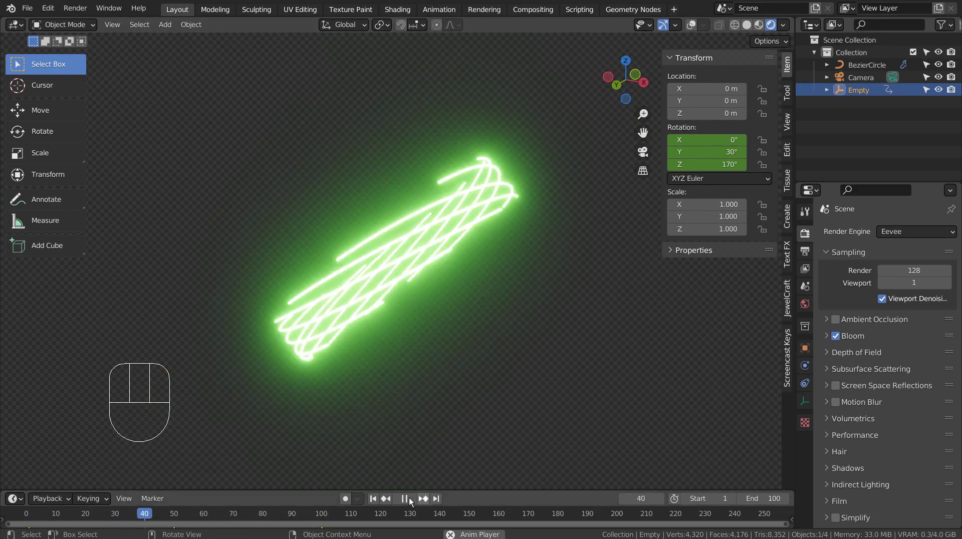
click(405, 499)
click(373, 498)
click(539, 349)
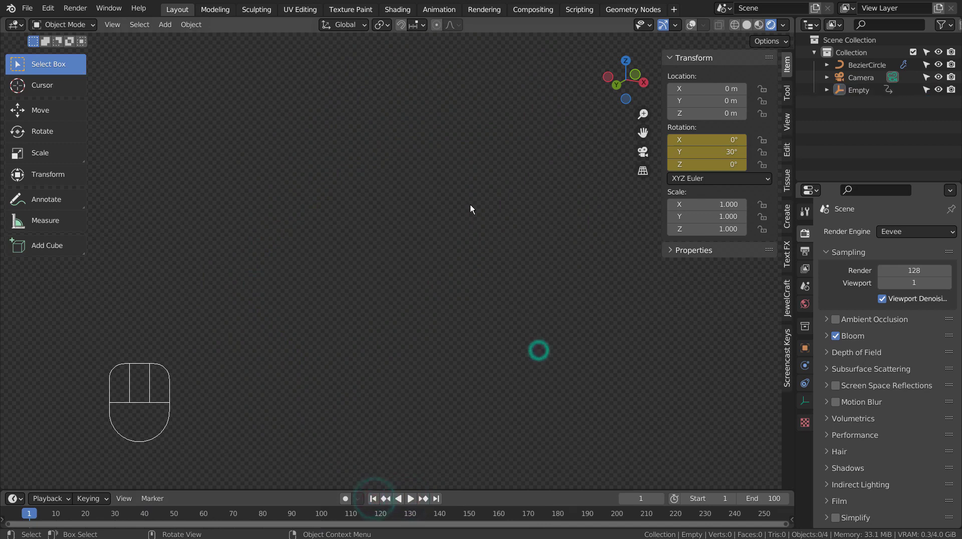
middle_click(475, 191)
Switch the viewport to Solid shading with grid and statistics overlays shown
click(746, 25)
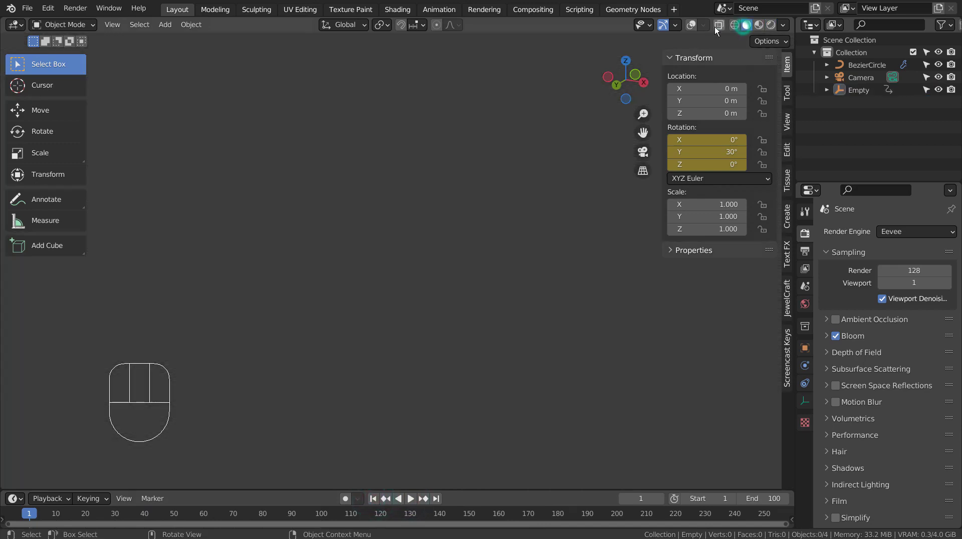
click(691, 25)
middle_drag(496, 225, 481, 335)
Move BezierCircle and Empty into a new 'Collection 2' and exclude it from the view layer
click(862, 65)
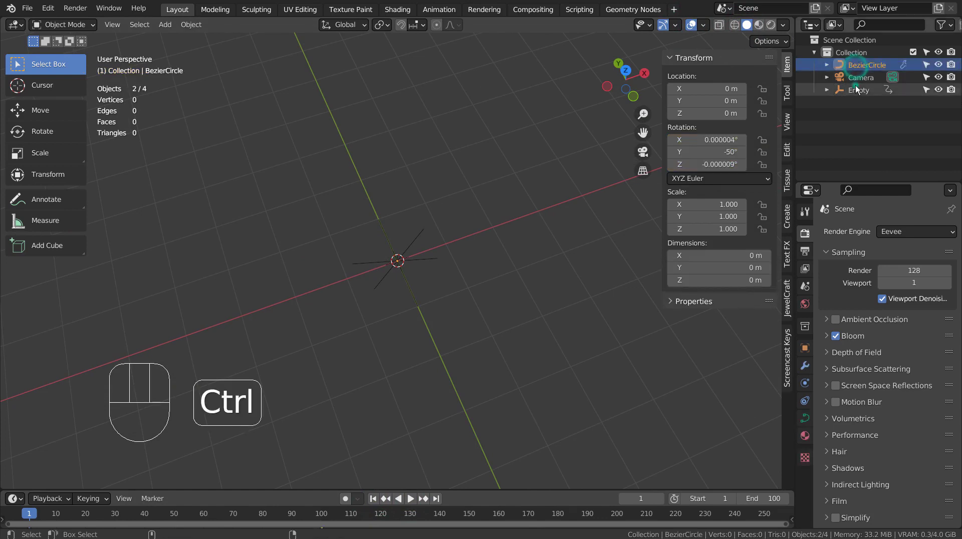
ctrl+click(858, 90)
key(m)
click(386, 258)
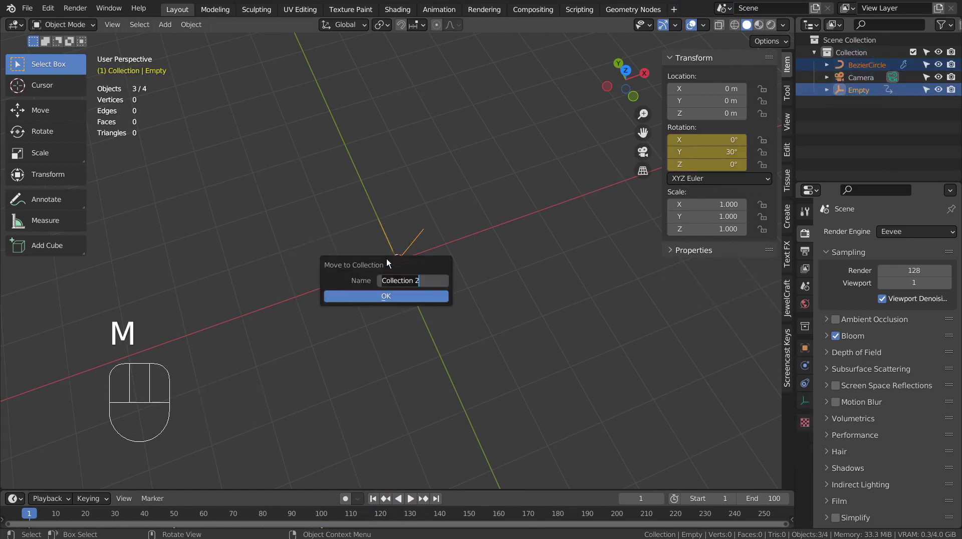
text(2)
click(391, 295)
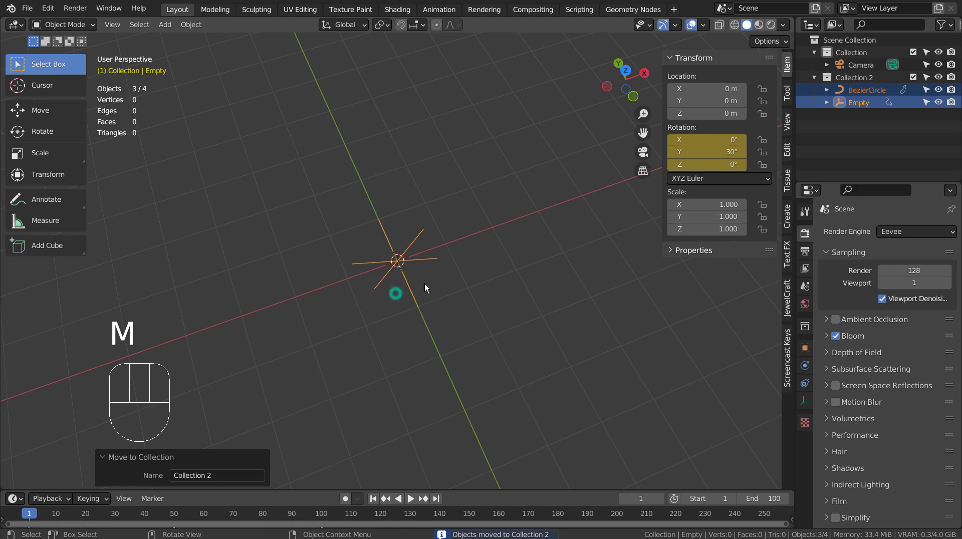
click(918, 78)
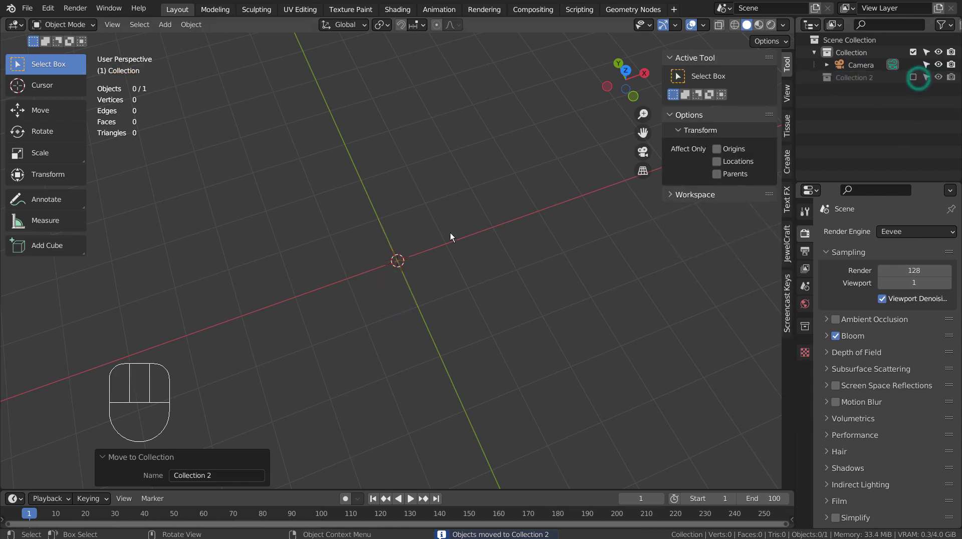
In top view, add a Line curve and return to Object Mode
key(KP_1)
key(KP_7)
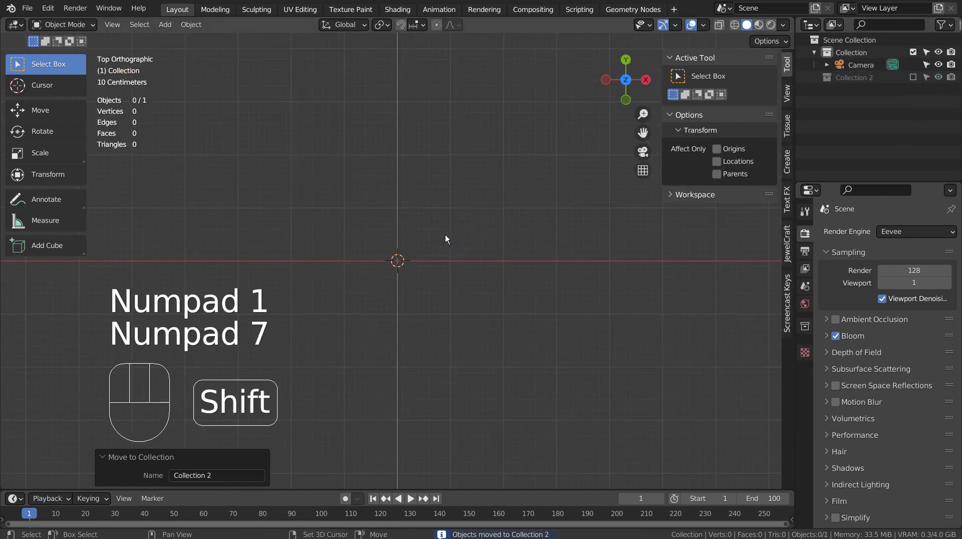
key(shift+a)
mouse_move(444, 249)
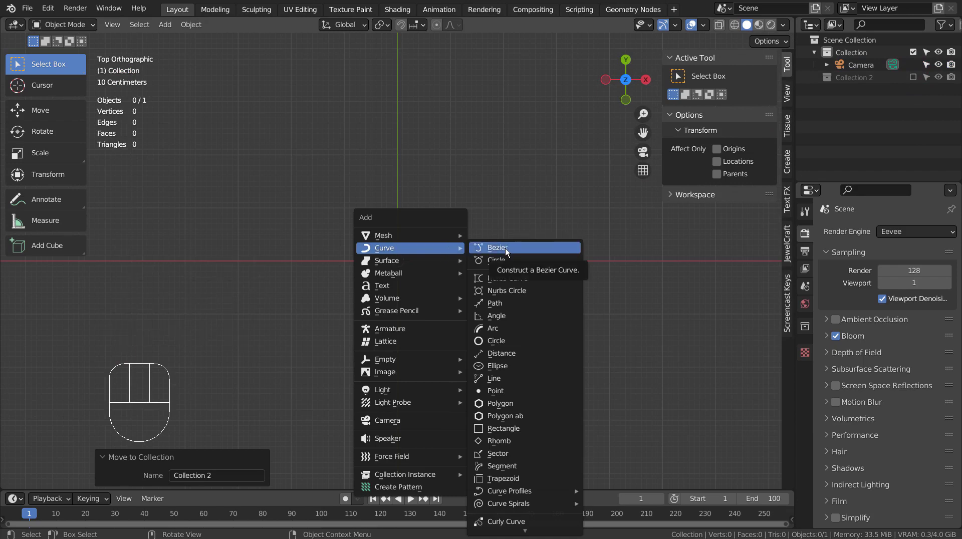
click(513, 377)
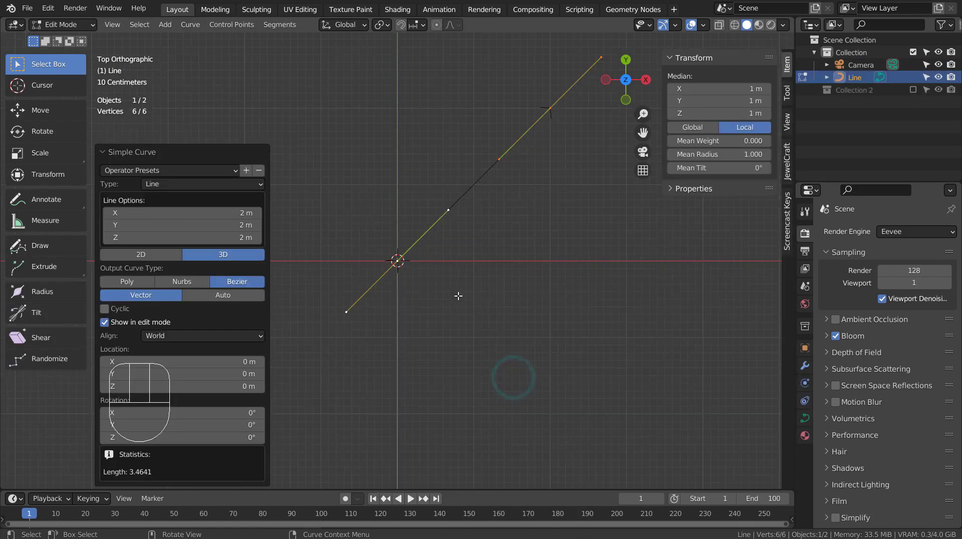
key(Tab)
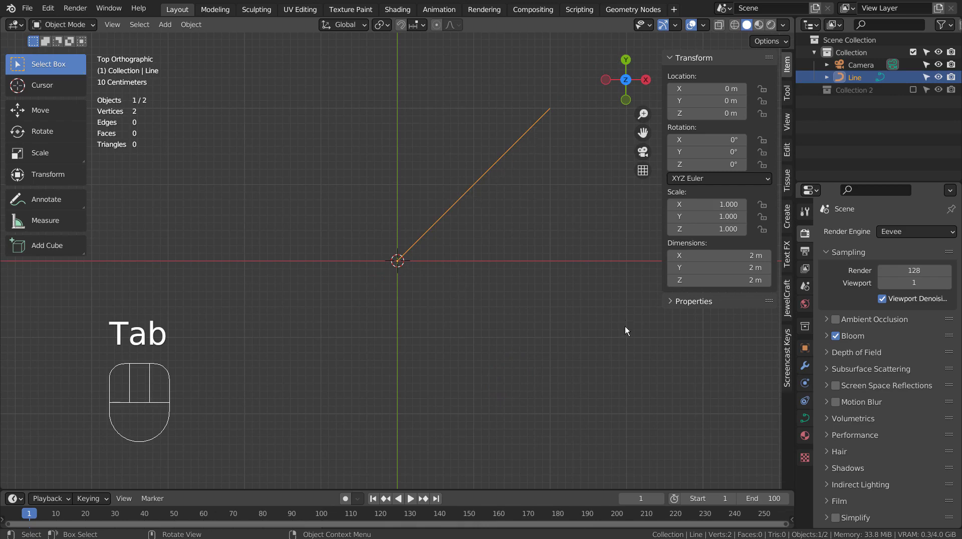
Give the Line a 0.02 m bevel depth and test the Factor Start trim
click(805, 418)
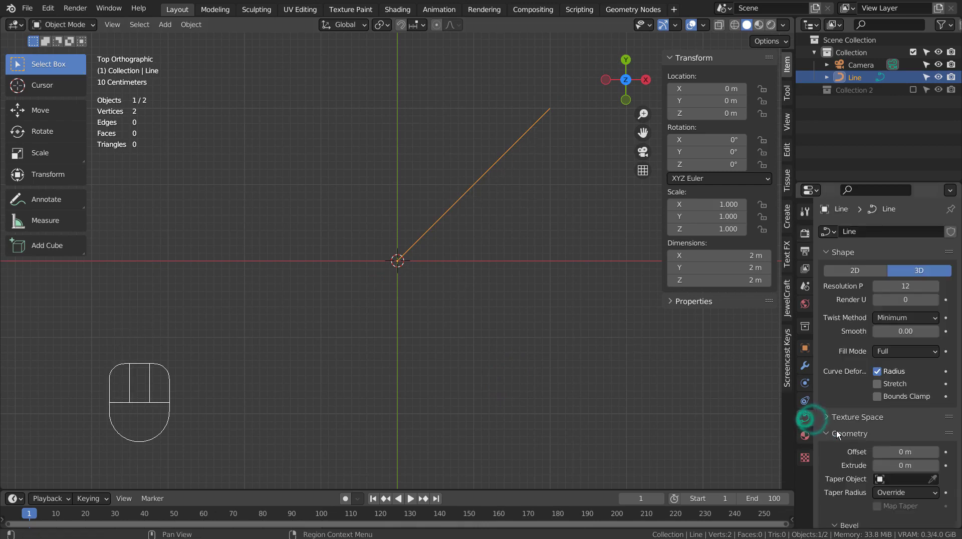
scroll(861, 431, down, 10)
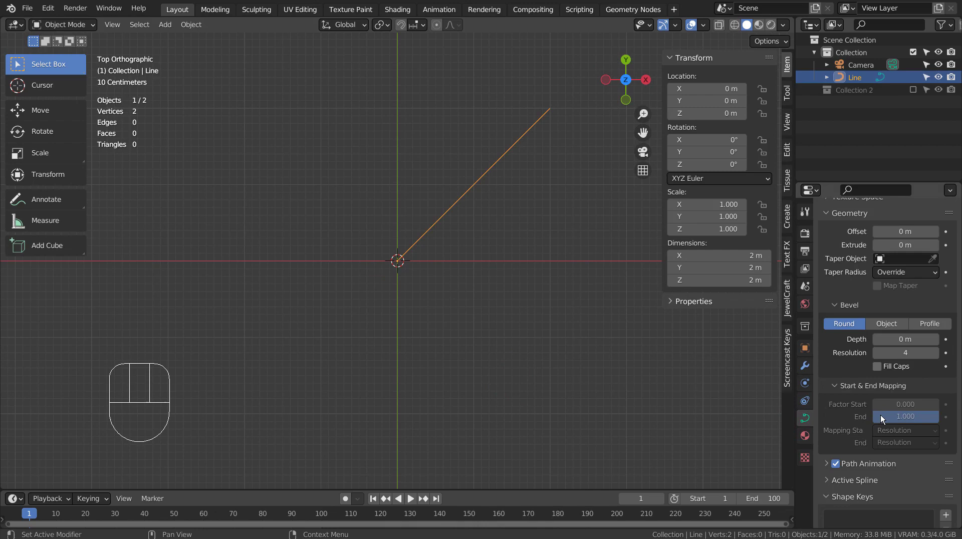
click(907, 339)
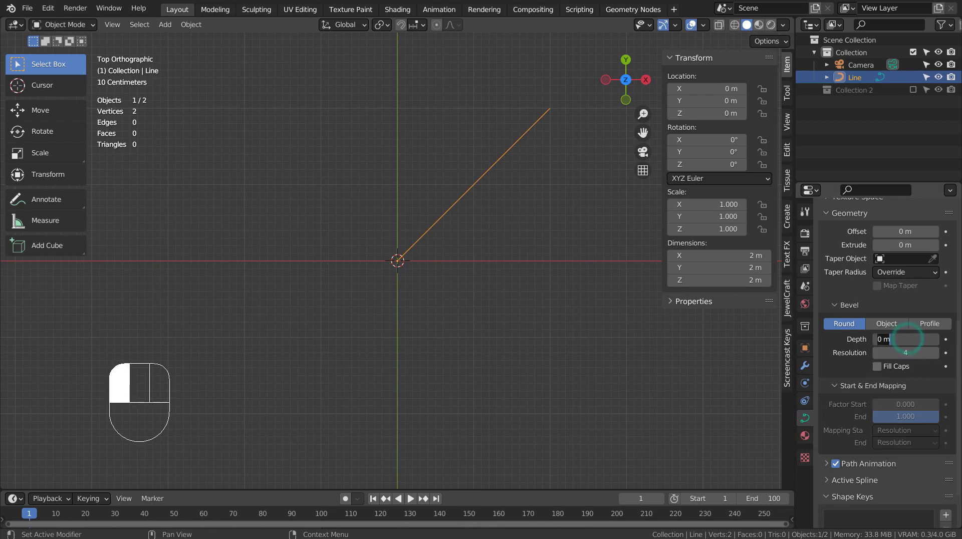
text(.02)
key(Return)
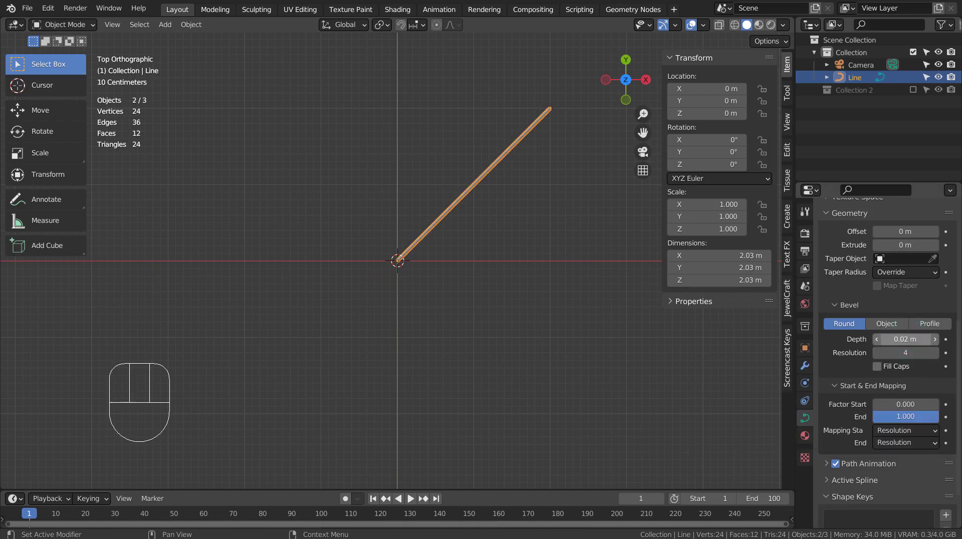
shift+middle_drag(540, 272, 497, 283)
scroll(440, 381, up, 4)
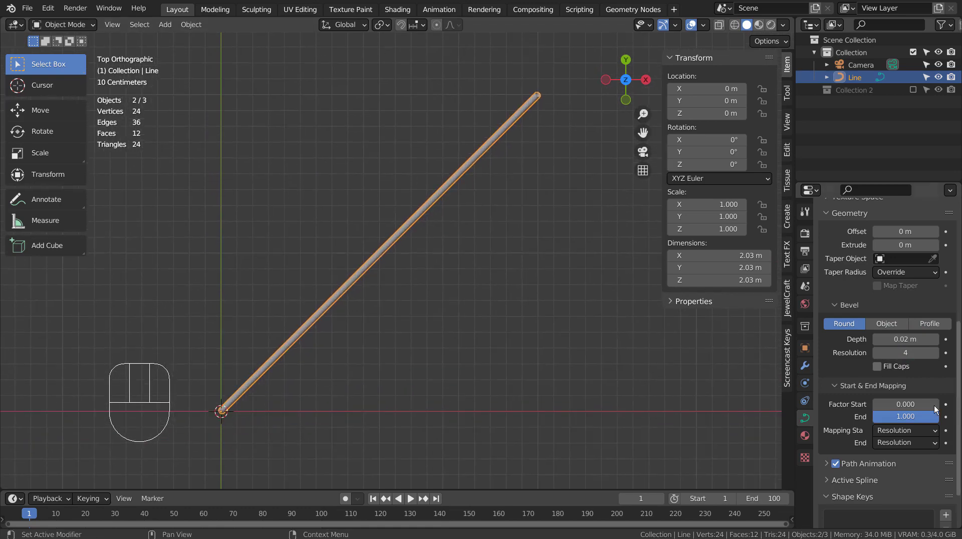
mouse_move(935, 409)
mouse_down()
mouse_move(958, 409)
mouse_move(935, 409)
mouse_move(958, 409)
mouse_move(935, 408)
mouse_move(923, 427)
mouse_move(858, 423)
mouse_move(938, 416)
mouse_up()
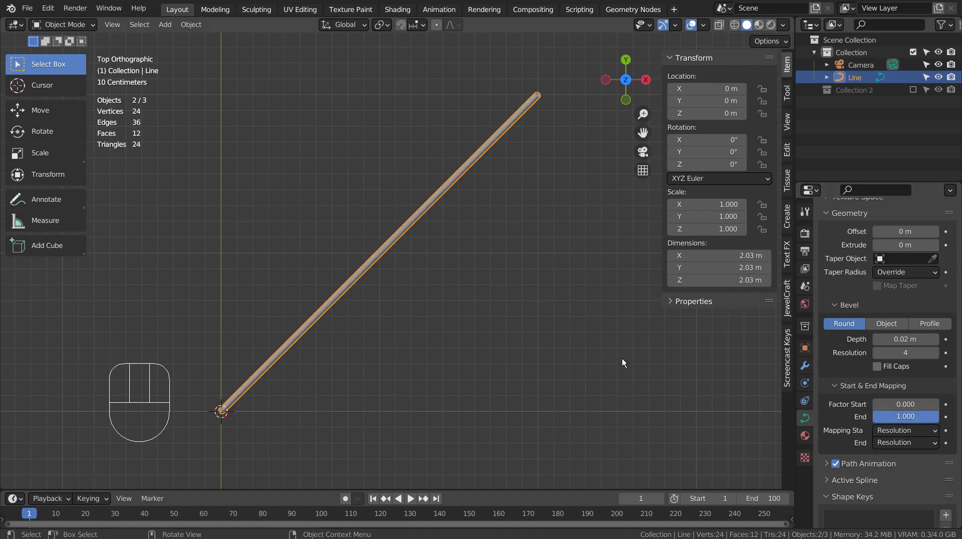
Delete the Line and add a Circle curve in its place
key(x)
click(353, 294)
key(shift+a)
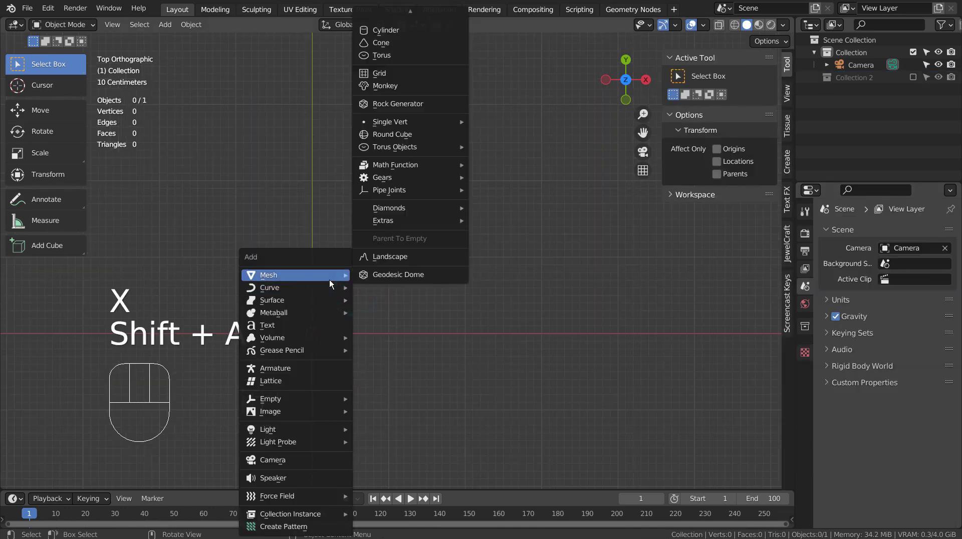
mouse_move(325, 287)
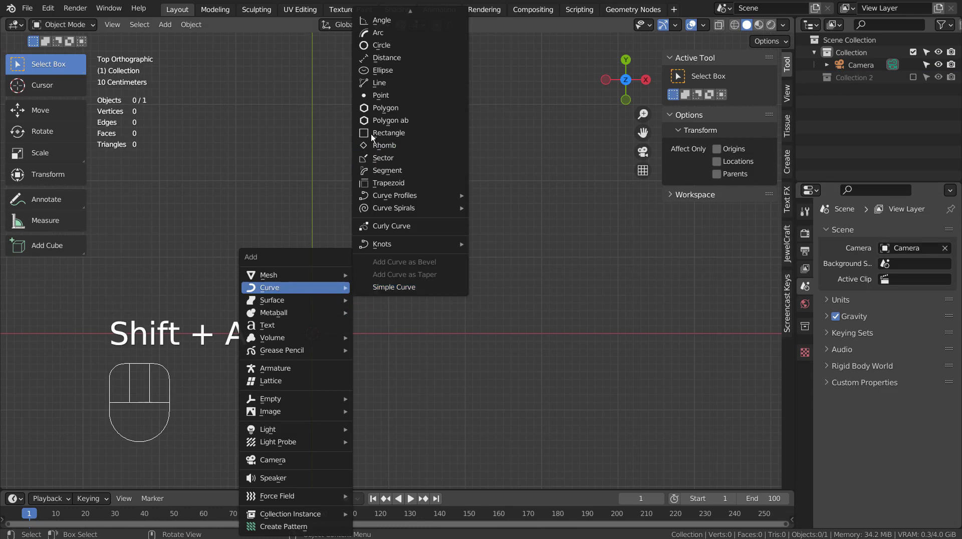
click(390, 45)
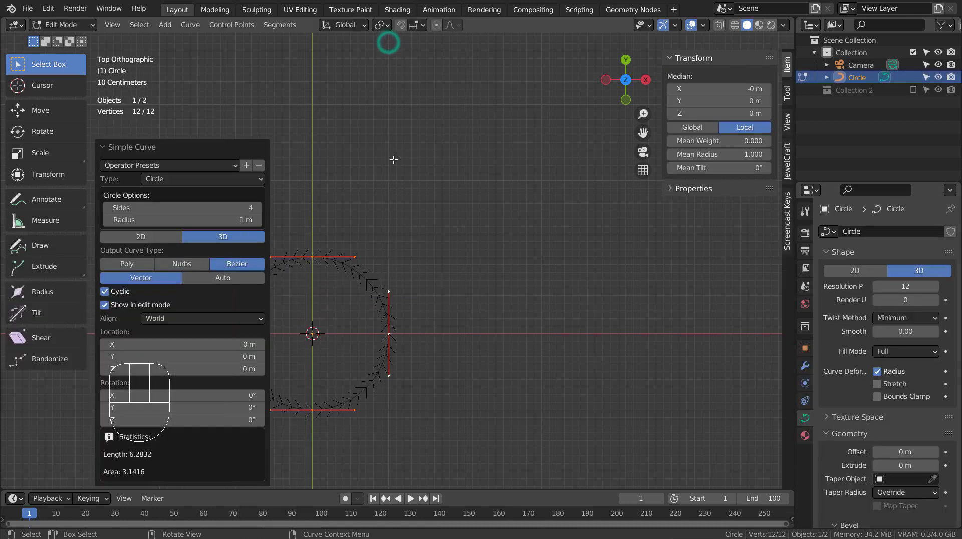
shift+middle_drag(396, 249, 515, 263)
key(Tab)
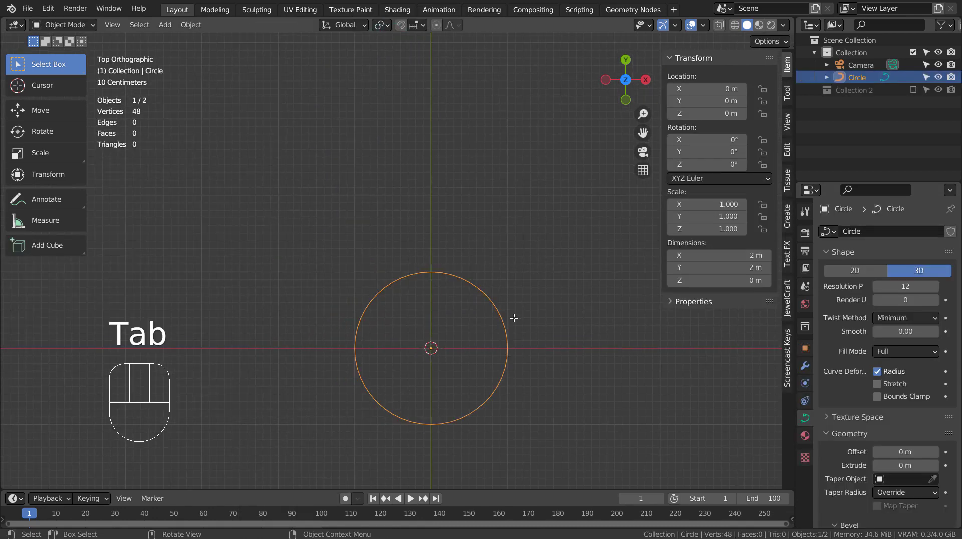
Set the Circle's bevel depth to 0.02 m, making a thin tube ring
scroll(513, 331, up, 5)
shift+middle_drag(513, 344, 416, 122)
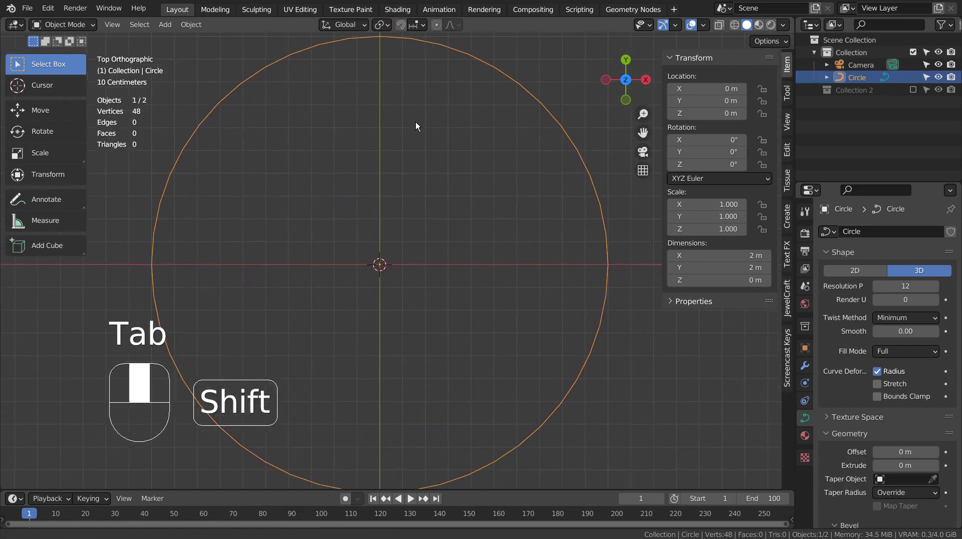
scroll(416, 121, down, 1)
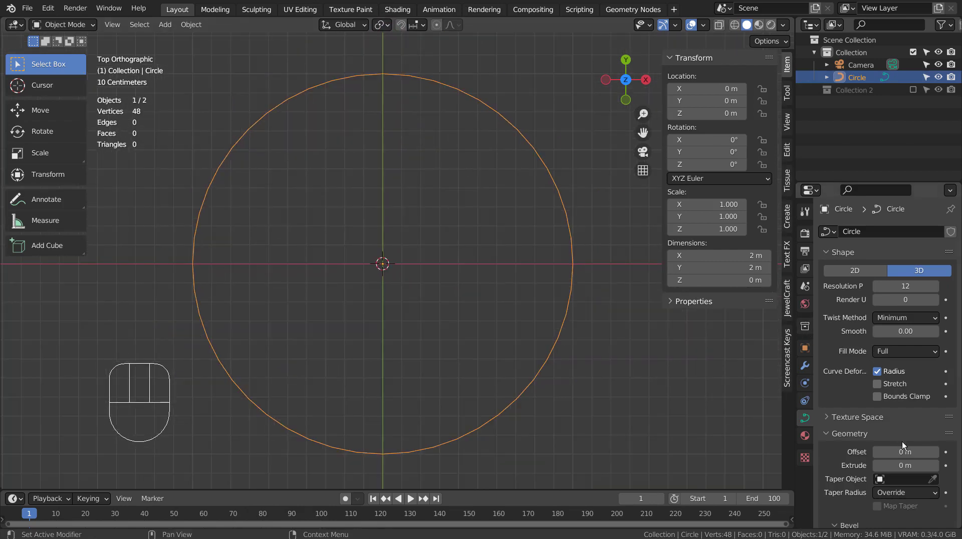
scroll(907, 451, down, 5)
click(907, 459)
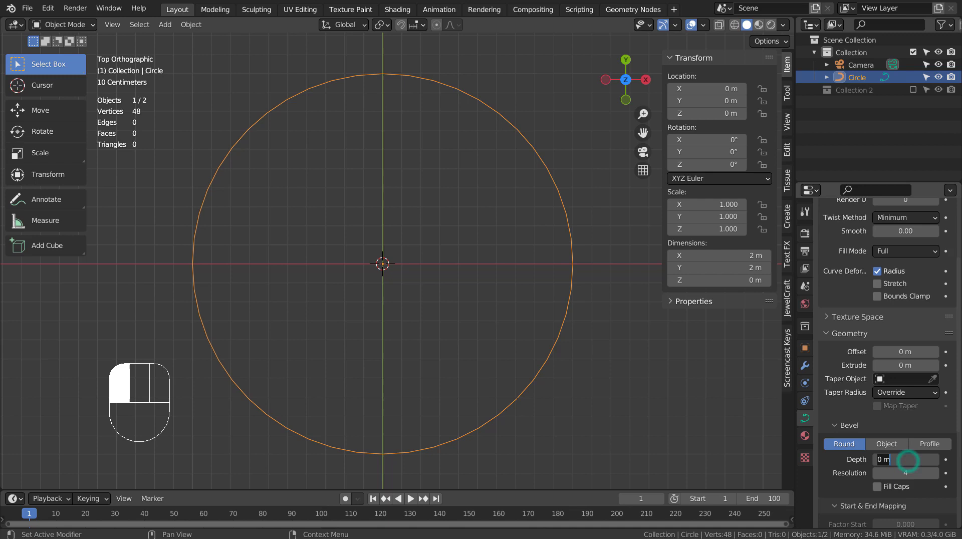
text(.02)
key(Return)
Try the bevel Factor Start and Factor End sliders on the ring
scroll(907, 429, down, 6)
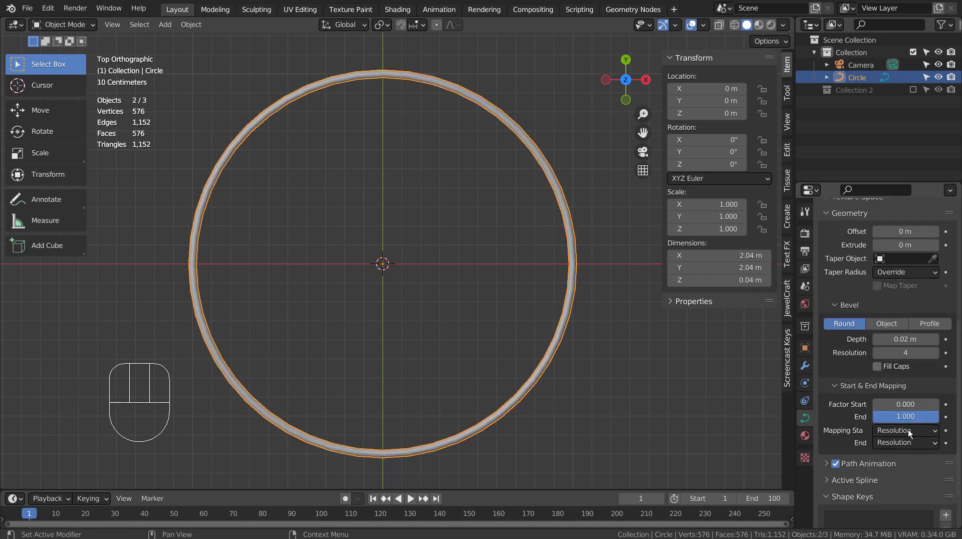
drag(896, 403, 961, 403)
drag(873, 404, 937, 416)
In Edit Mode, subdivide the circle segment beside its left control point
key(Tab)
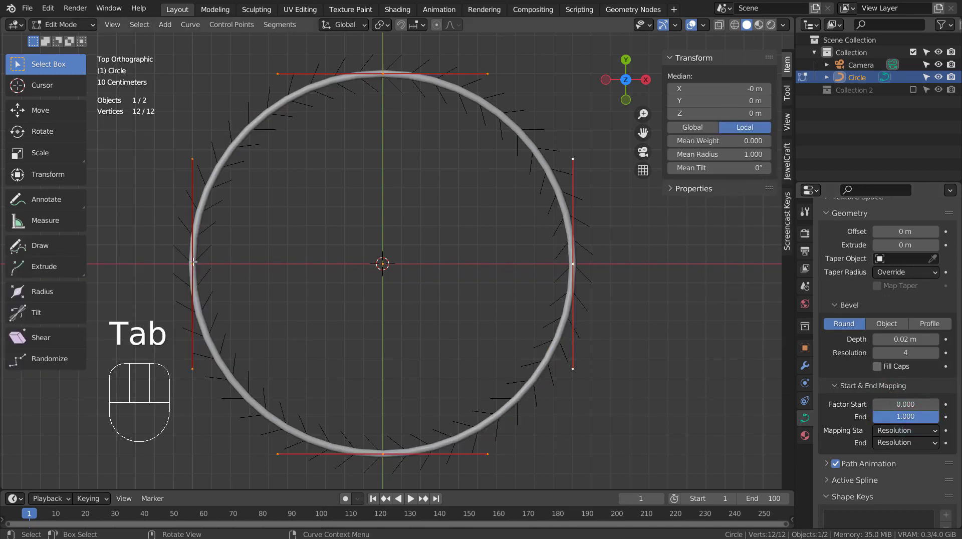
click(192, 263)
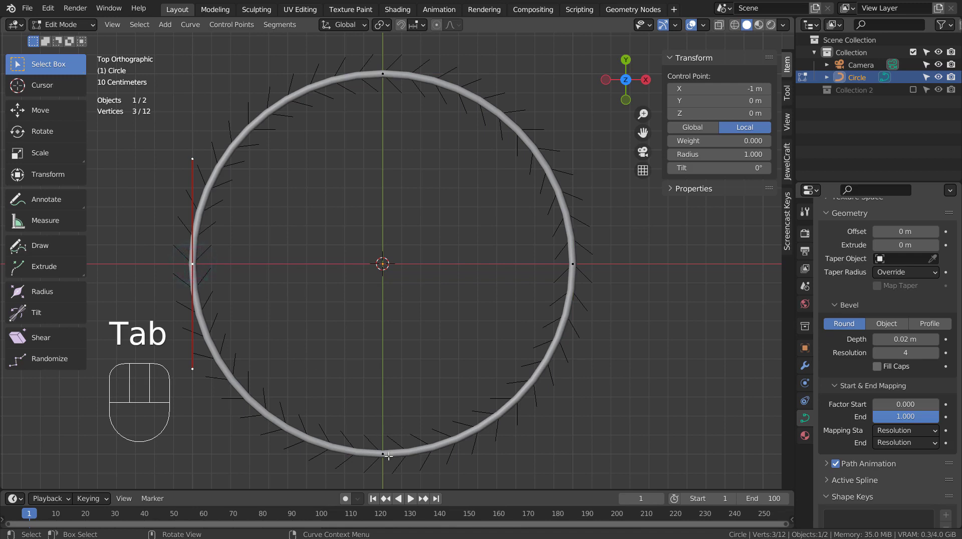
shift+click(193, 264)
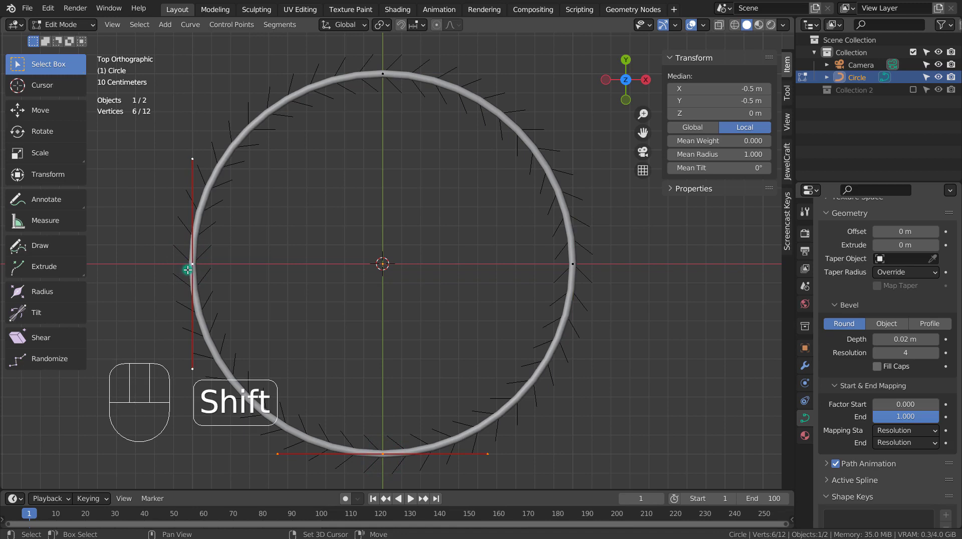
right_click(395, 332)
key(Return)
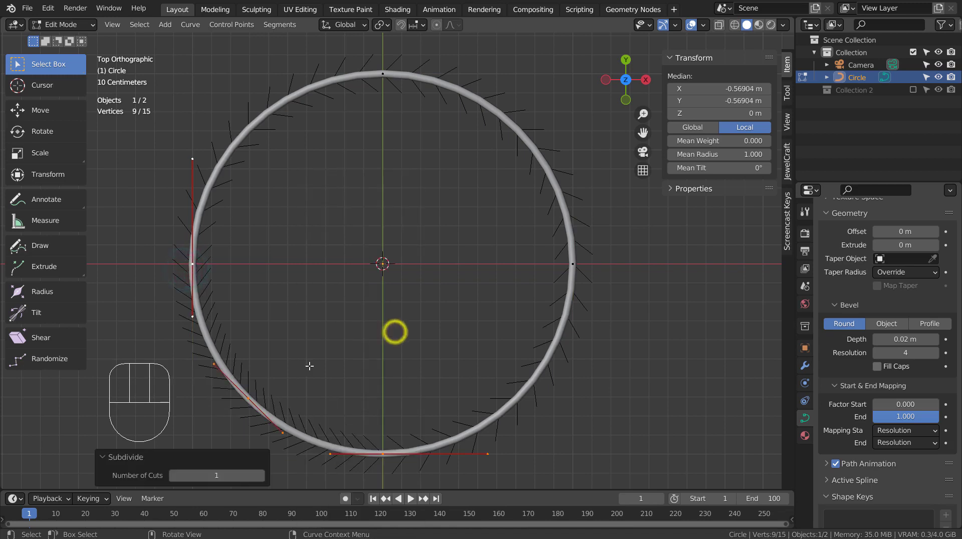
Delete the new midpoint vertex, leaving a lopsided loop, and return to Object Mode
click(265, 401)
key(x)
click(323, 331)
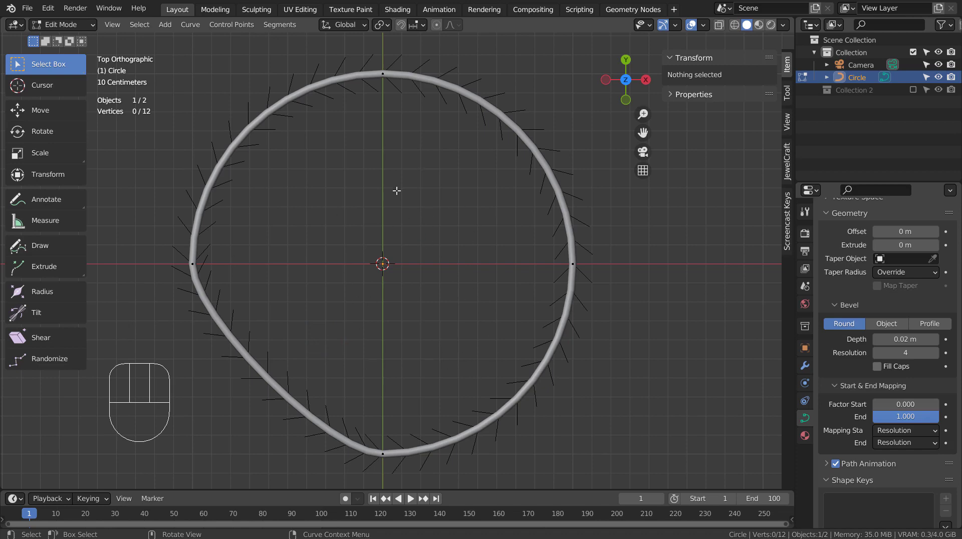
key(Tab)
Delete the old circle and add a fresh Bezier circle curve
key(x)
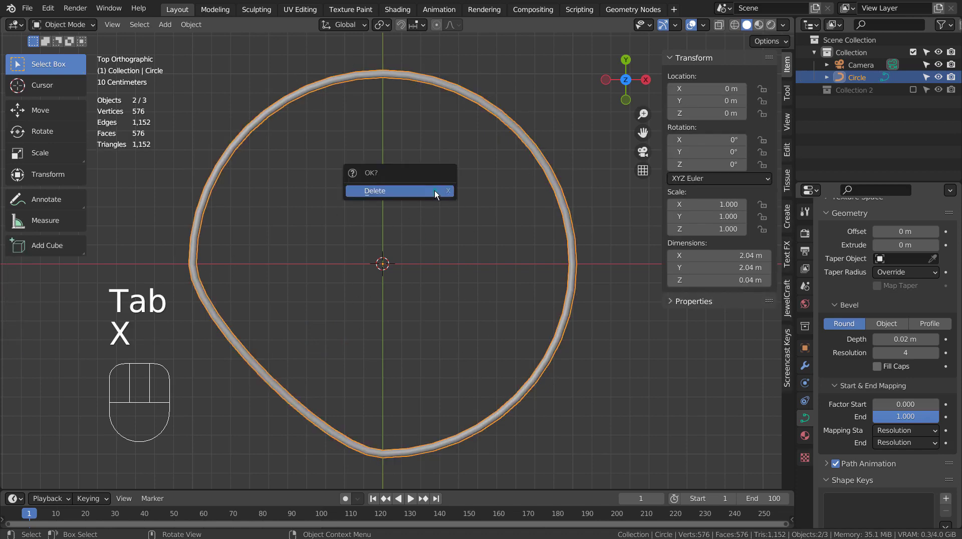
click(435, 190)
key(shift+a)
mouse_move(434, 191)
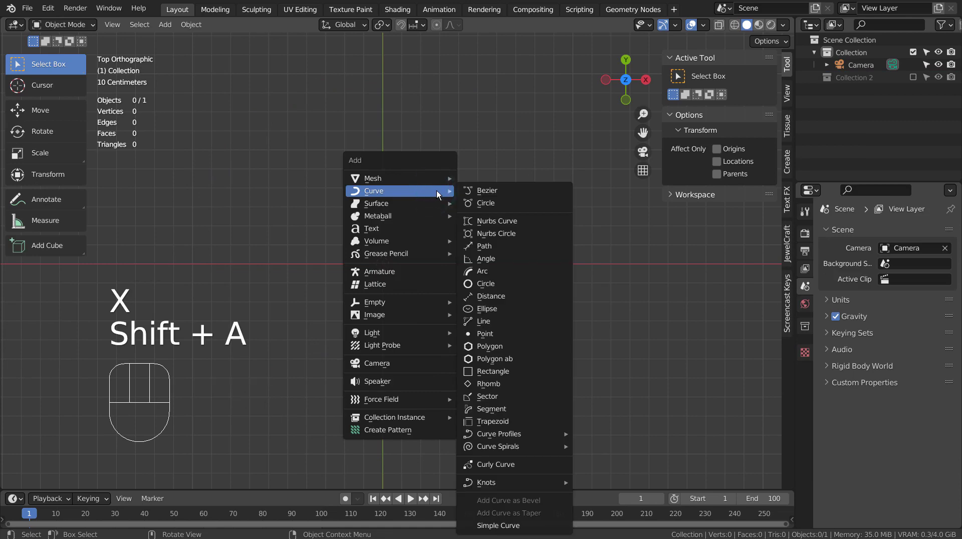
click(507, 203)
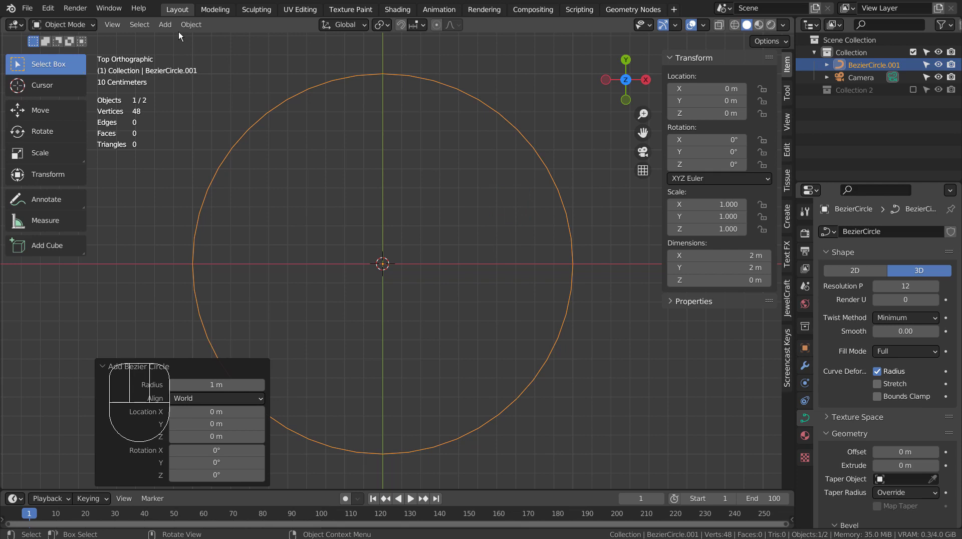
Toggle Cyclic off on all points so the Bezier circle becomes an open curve
key(Tab)
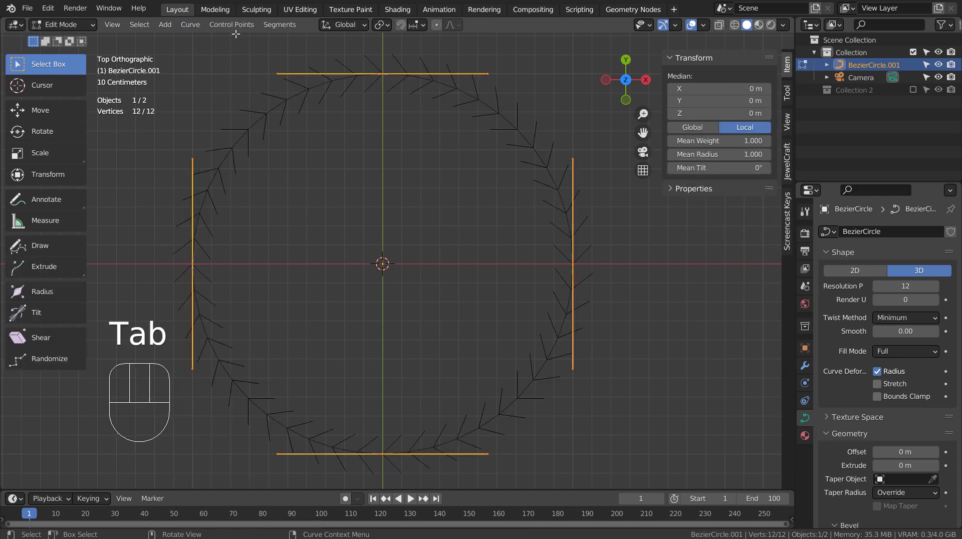
key(a)
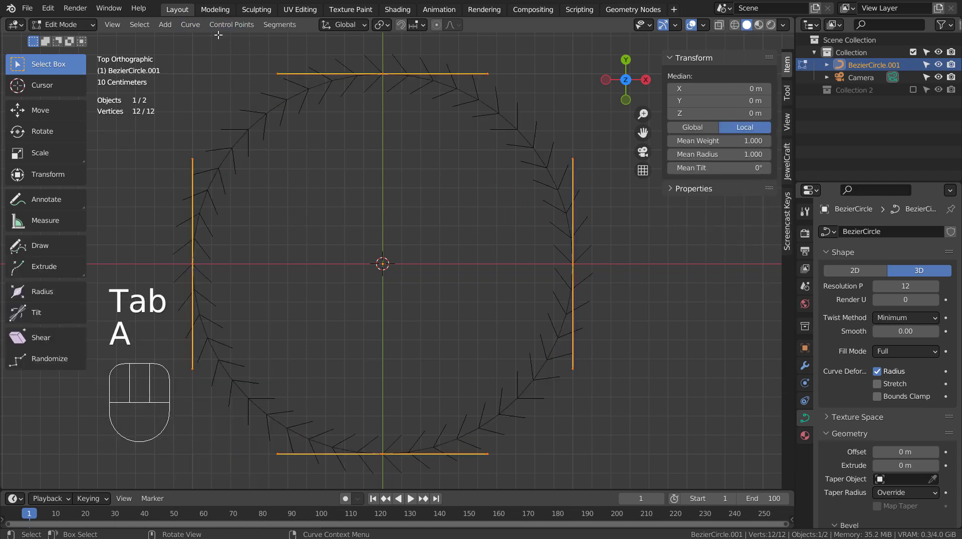
click(184, 22)
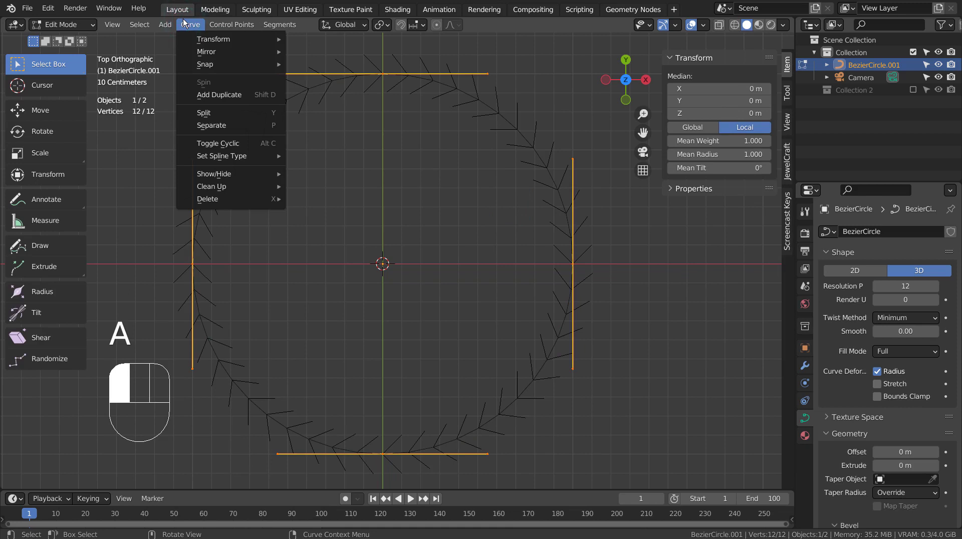
click(232, 145)
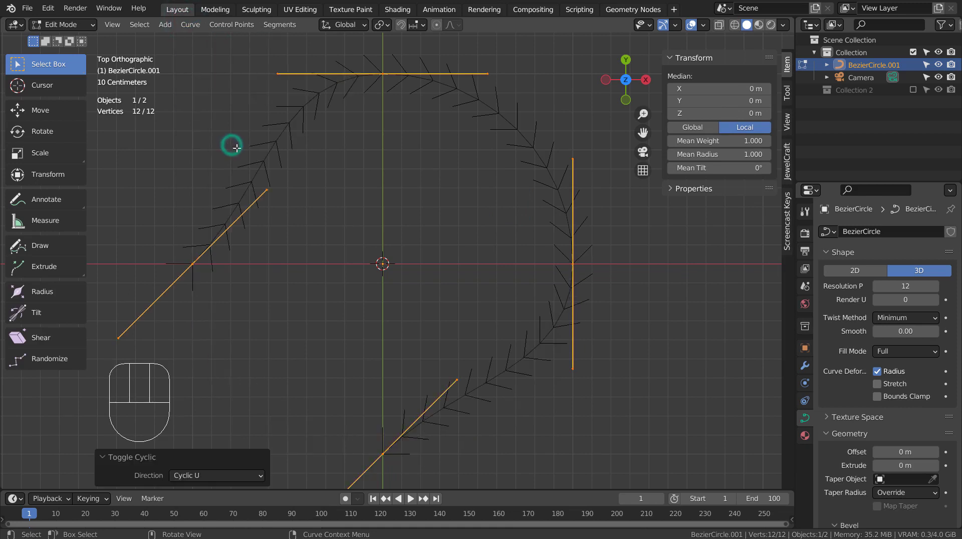
key(Tab)
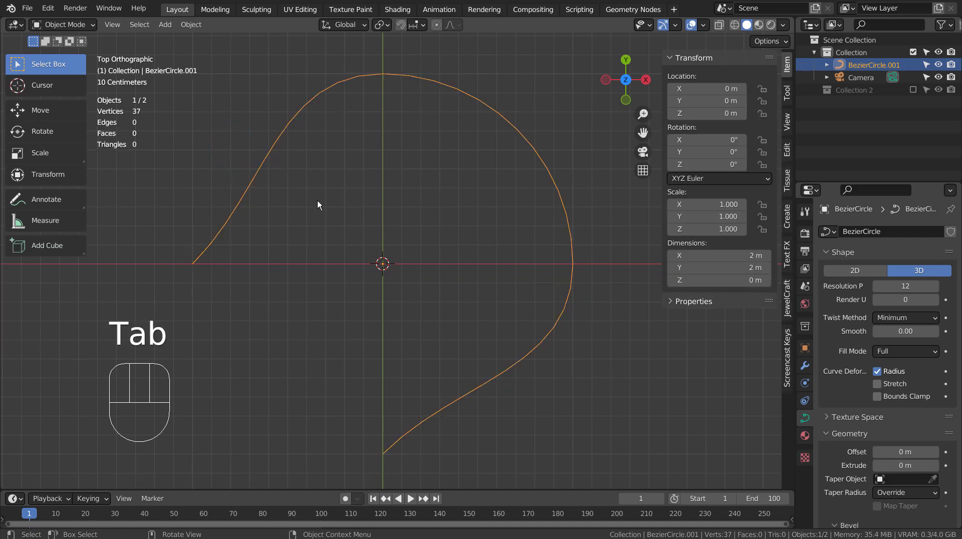
Rotate the bottom endpoint handle 45° and the left endpoint handle -45° into a three-quarter arc
key(Tab)
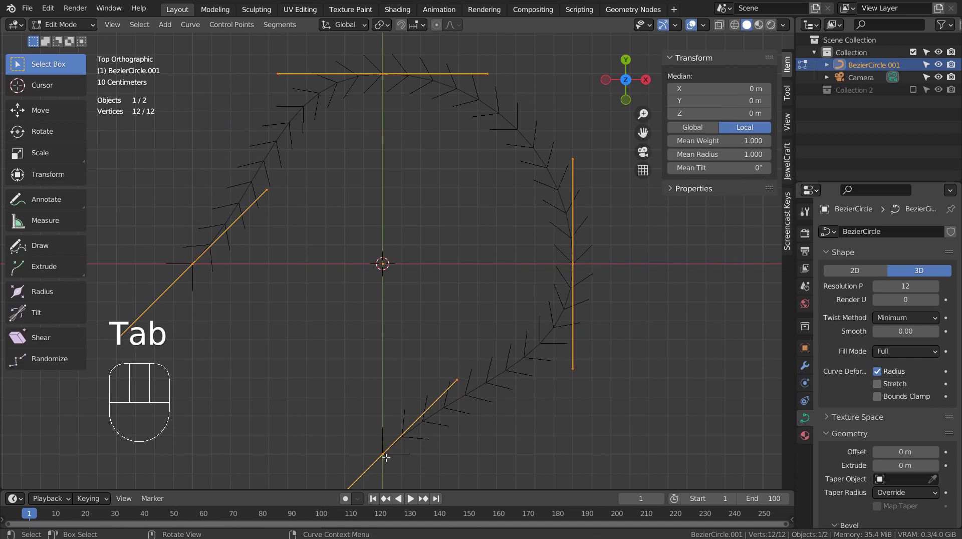
click(386, 457)
key(r)
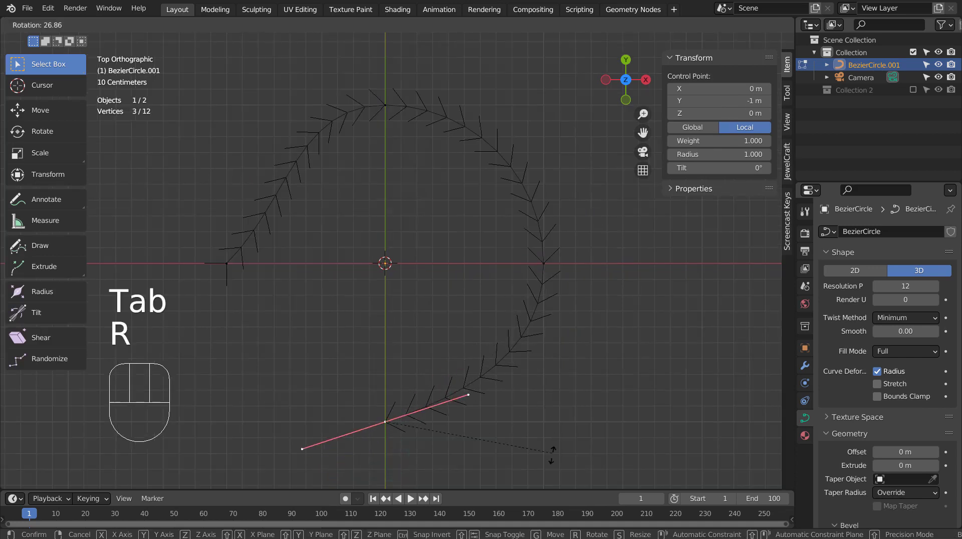
click(520, 48)
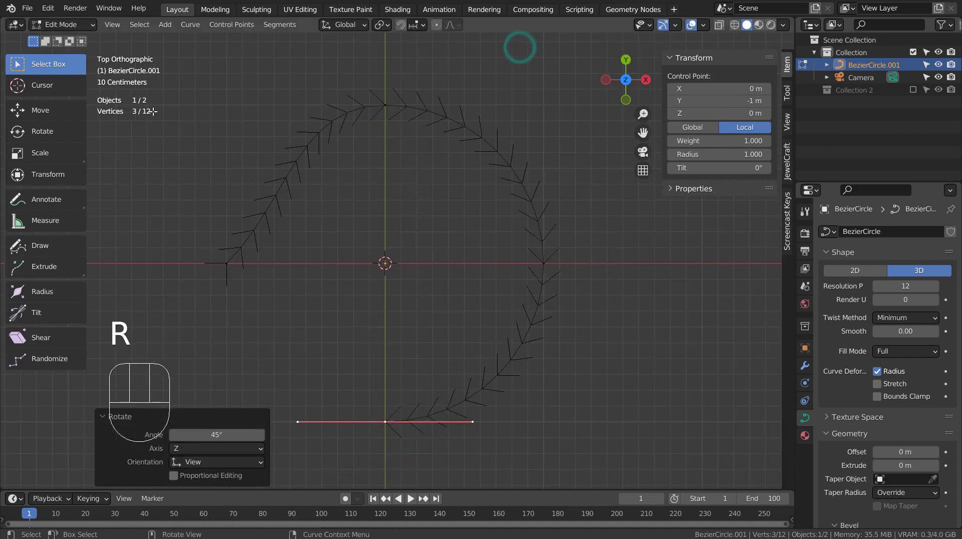
click(226, 263)
key(r)
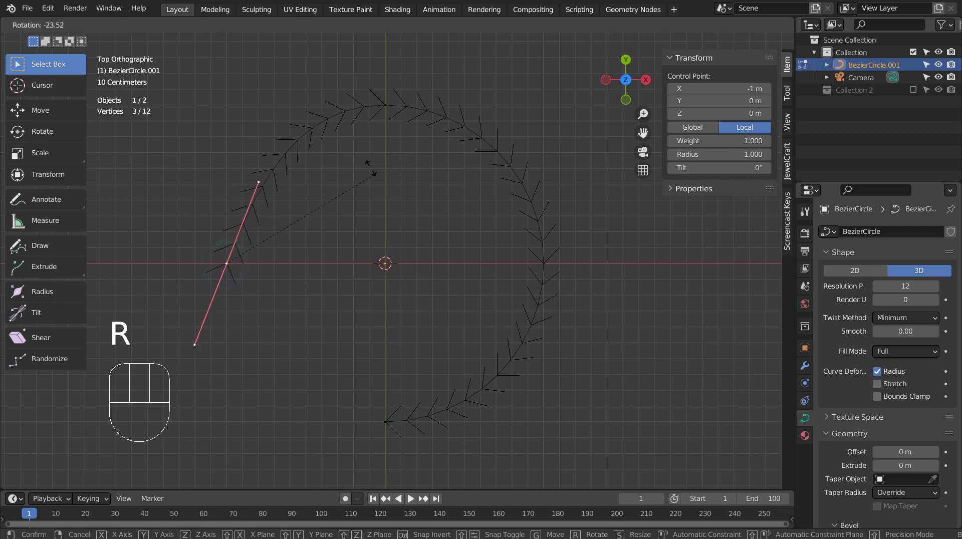
click(326, 125)
key(Tab)
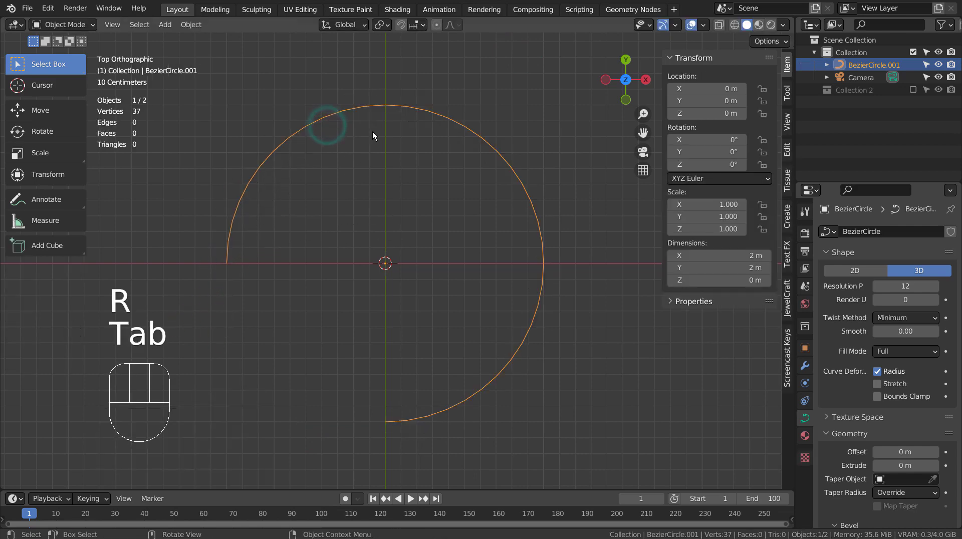
key(Tab)
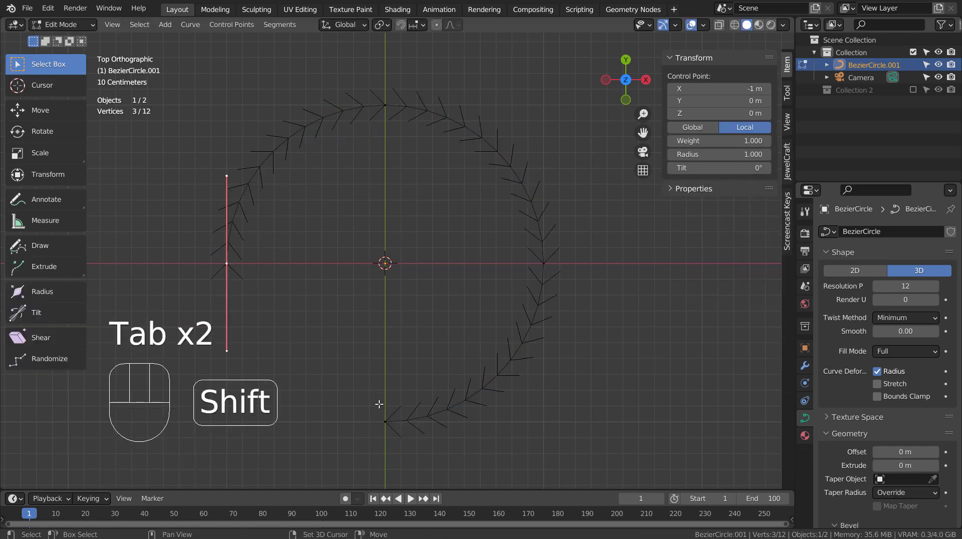
click(383, 423)
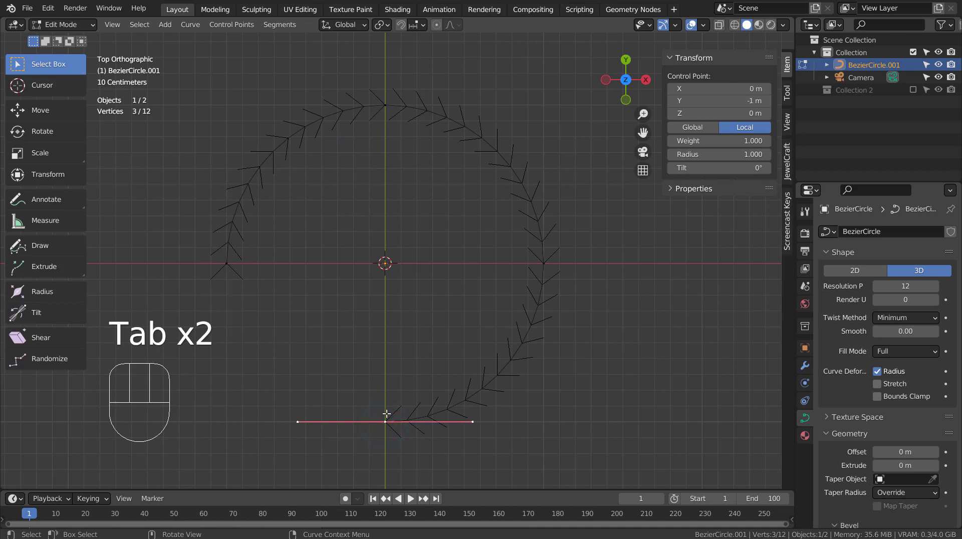
Extrude a new point from the bottom end and move it onto the left endpoint
key(e)
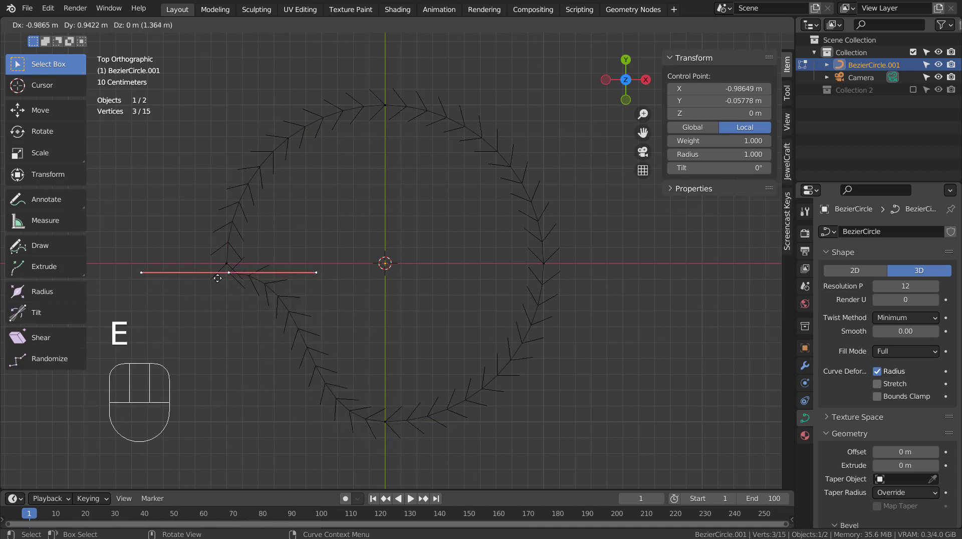
click(217, 277)
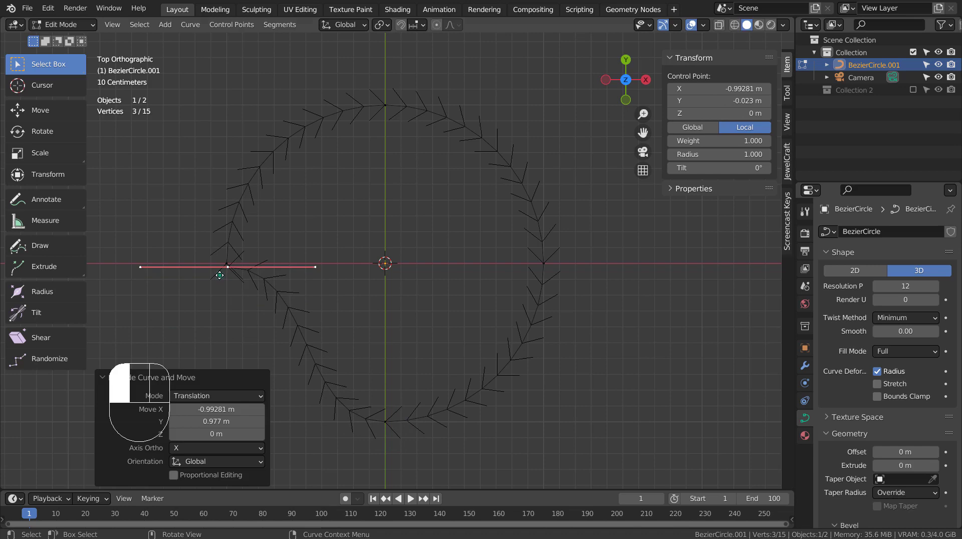
scroll(217, 273, up, 6)
shift+middle_drag(232, 267, 97, 317)
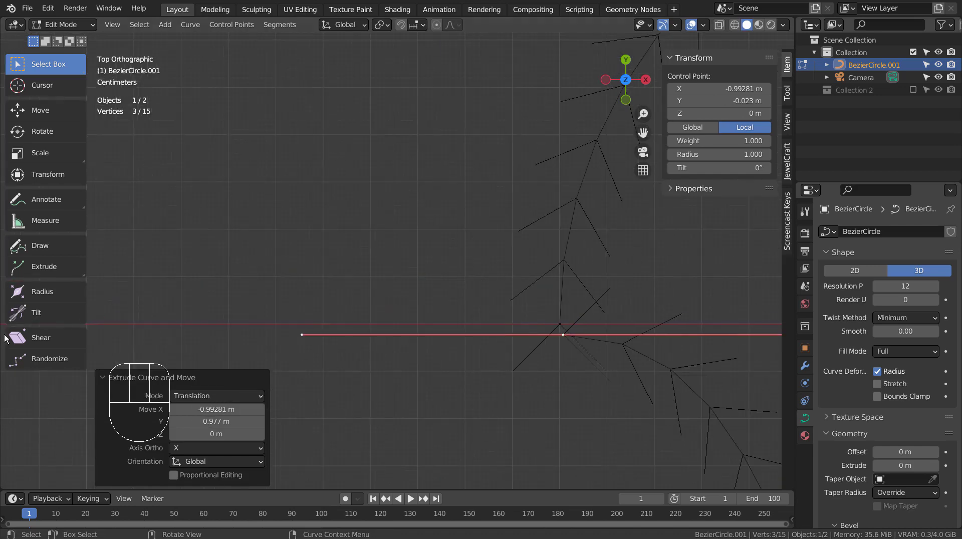
scroll(450, 342, up, 5)
shift+scroll(684, 360, up, 1)
shift+middle_drag(684, 361, 253, 236)
key(g)
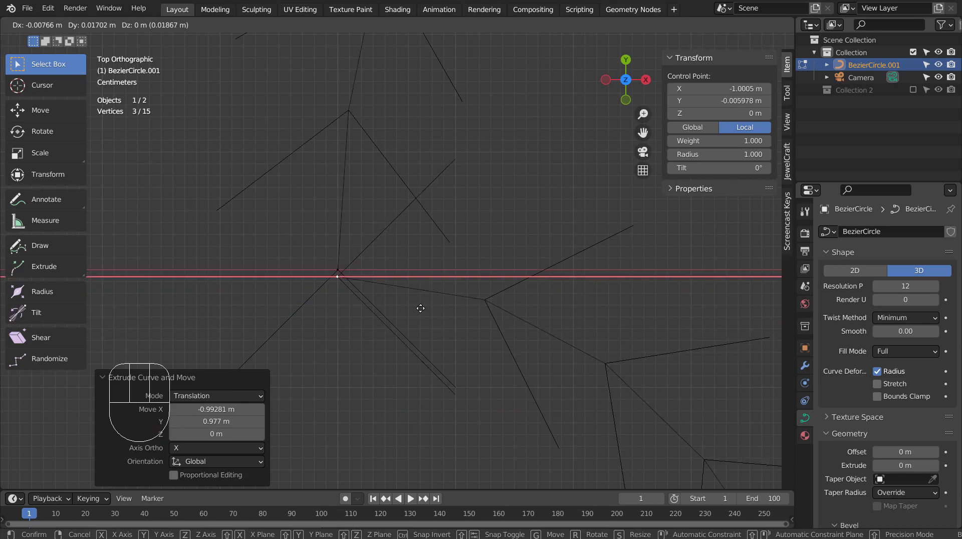
click(420, 308)
scroll(420, 308, down, 6)
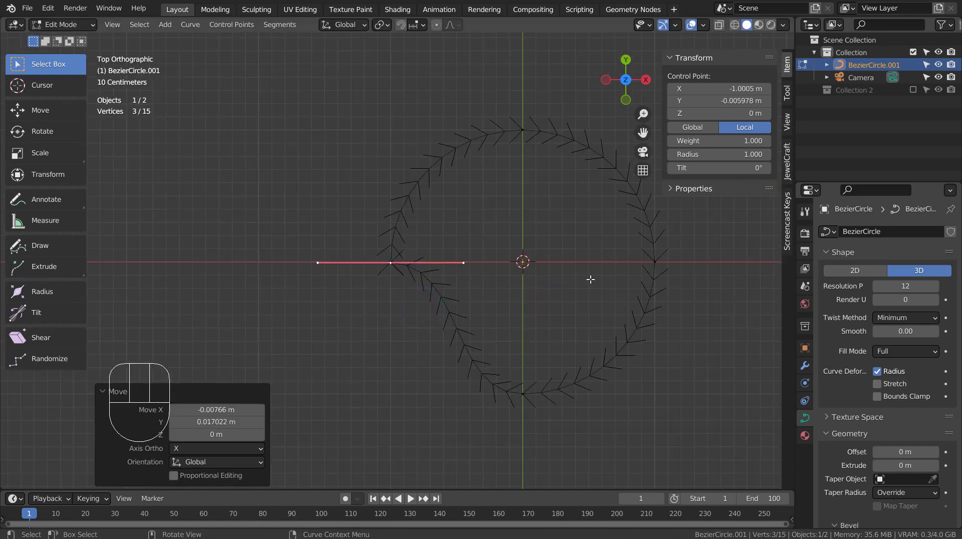
Undo an extra extrusion and snap-rotate the end point's handle 90° to vertical
key(e)
click(570, 348)
key(ctrl+z)
key(r)
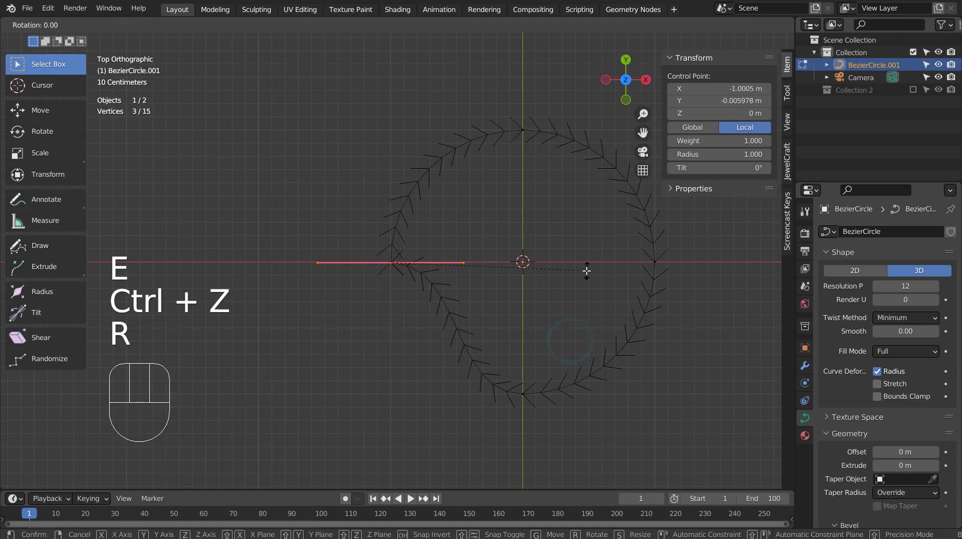
key(ctrl)
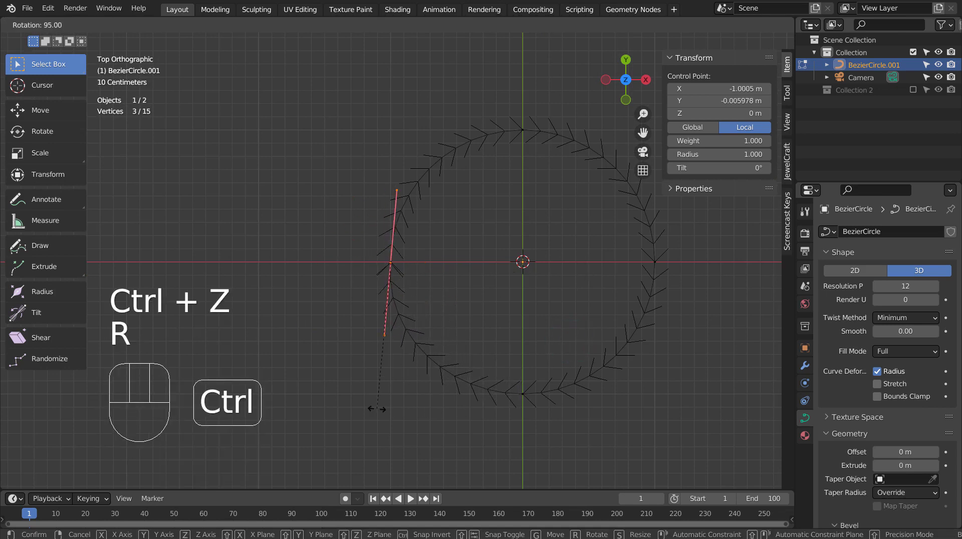
click(389, 409)
Reset the Bezier circle's geometry Offset and Extrude to 0
key(Tab)
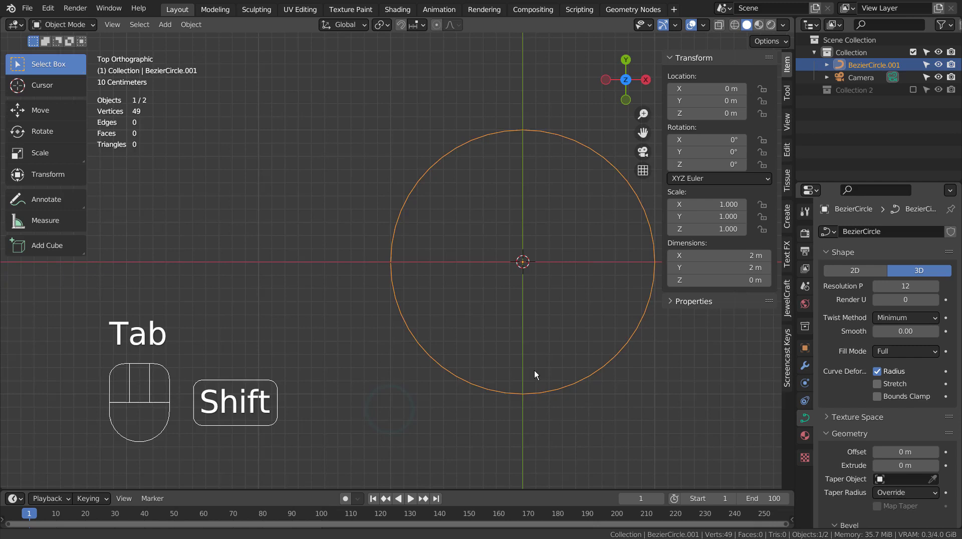
shift+middle_drag(534, 374, 404, 384)
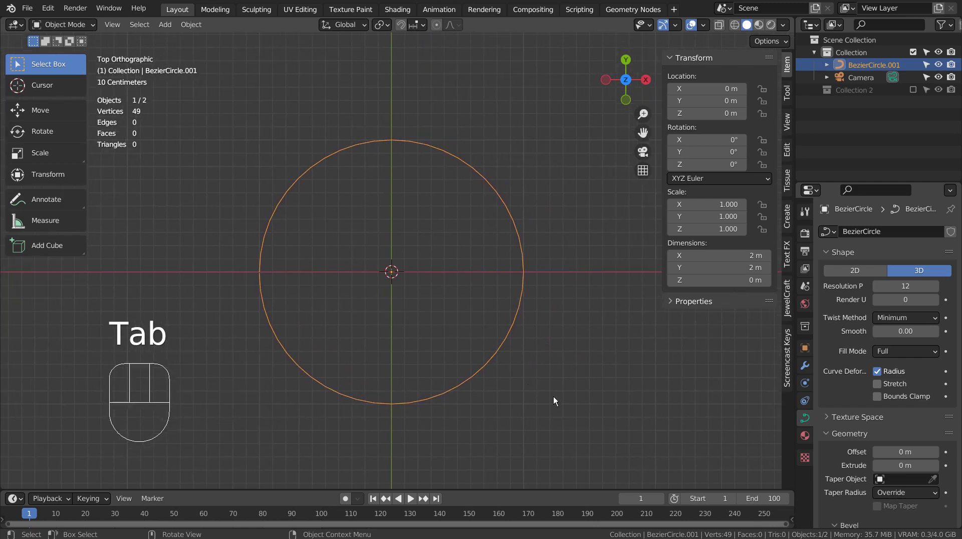
mouse_move(890, 448)
mouse_down()
mouse_move(902, 448)
mouse_move(892, 451)
mouse_up()
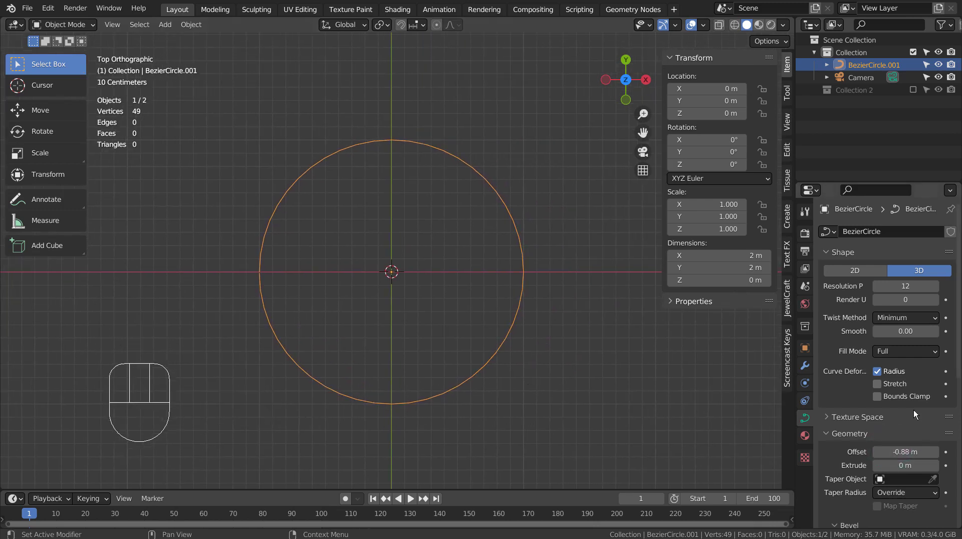
click(901, 452)
text(0)
key(Tab)
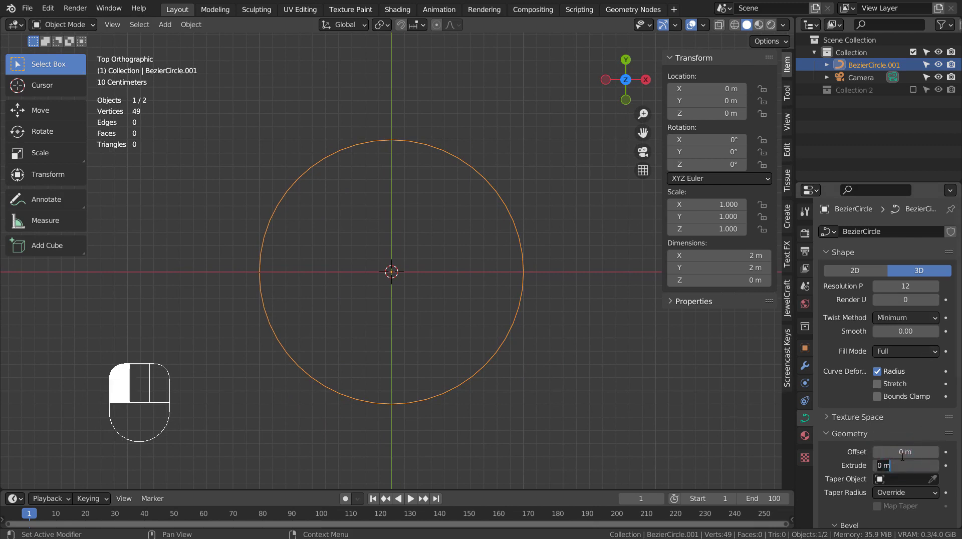
Set bevel depth to 0.02 m and trim the tube with factors 0.224–0.507
scroll(901, 453, down, 5)
click(900, 439)
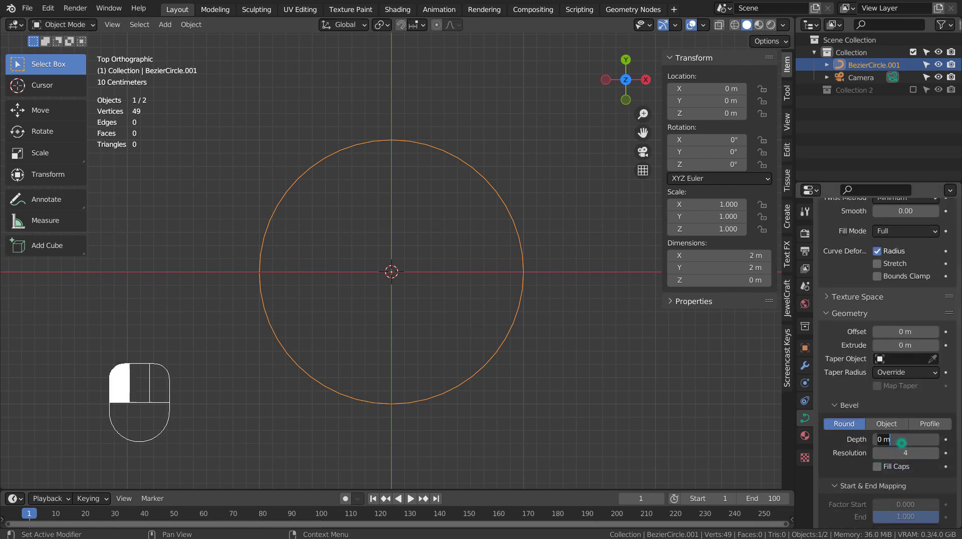
text(0.02)
key(Return)
scroll(900, 443, down, 6)
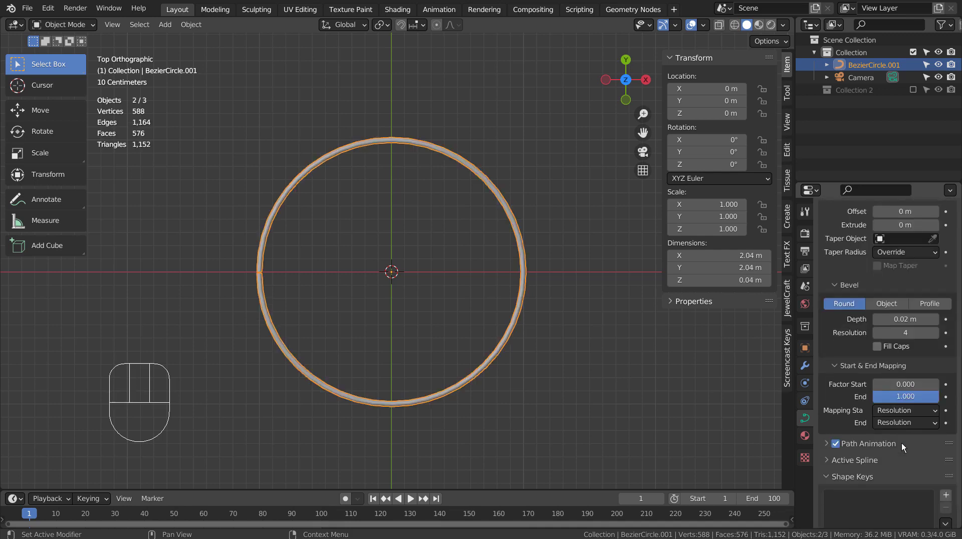
drag(894, 354, 914, 355)
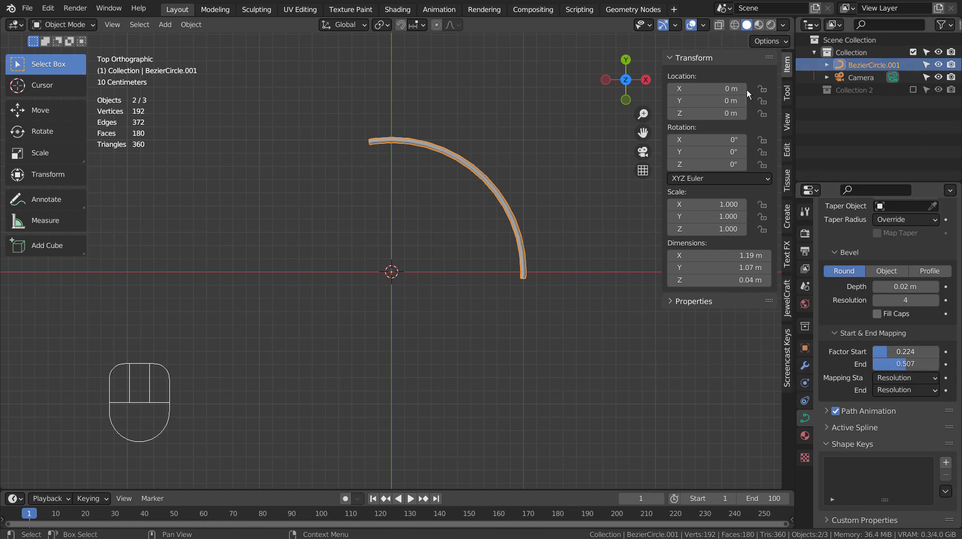
Delete the test circle, re-enable Collection 2 and select its BezierCircle
key(x)
click(521, 172)
click(912, 77)
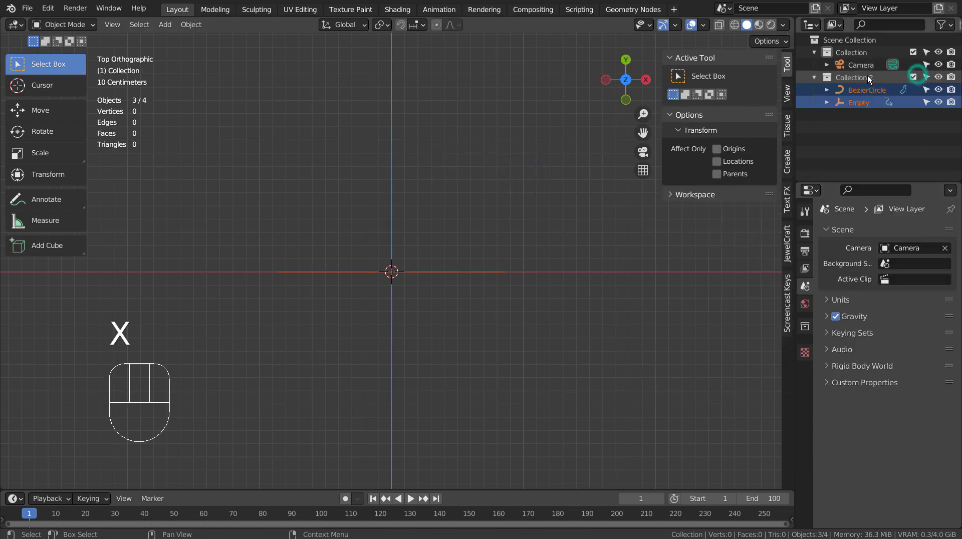
click(854, 89)
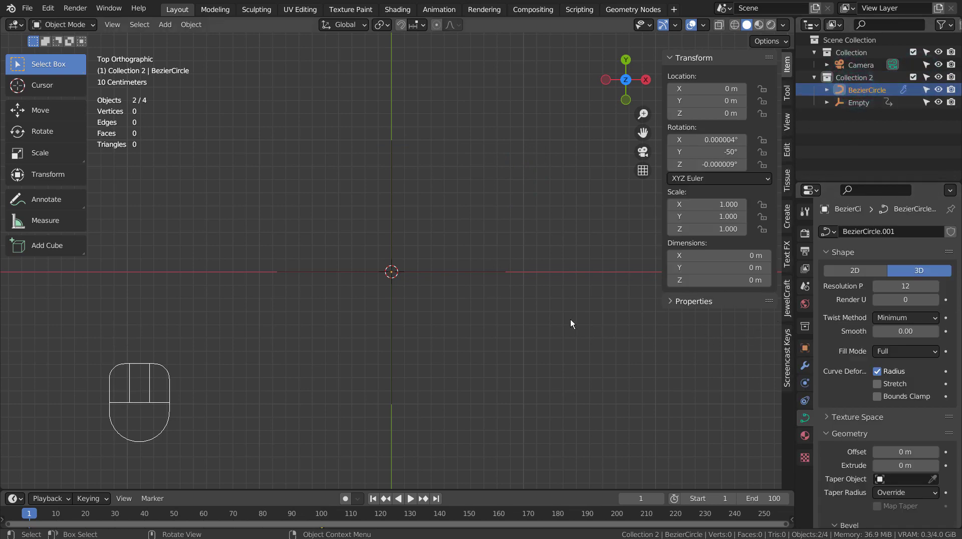
middle_drag(563, 300, 557, 191)
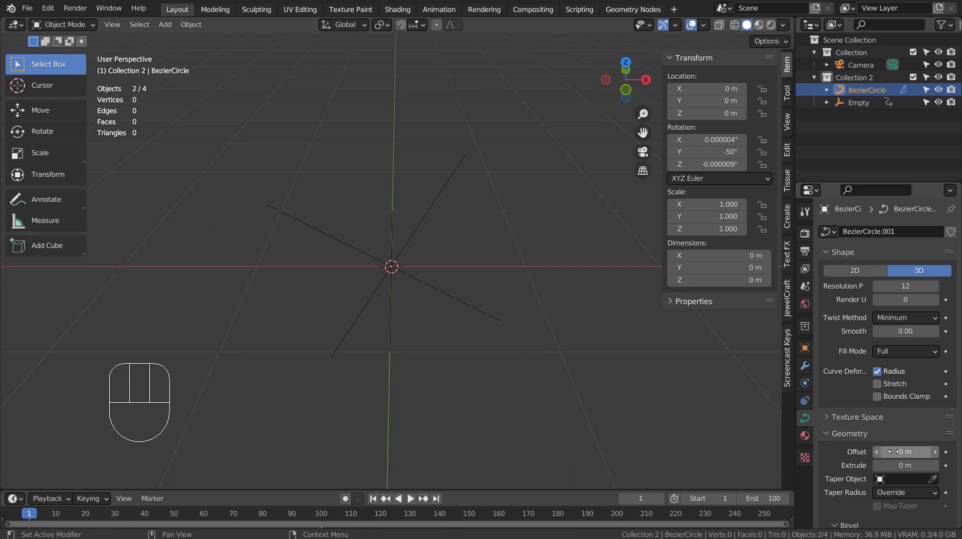
Scrub the BezierCircle's Bevel Factor Start to preview strokes, then return it to 0
mouse_move(892, 451)
mouse_down()
mouse_move(897, 443)
mouse_move(894, 452)
mouse_up()
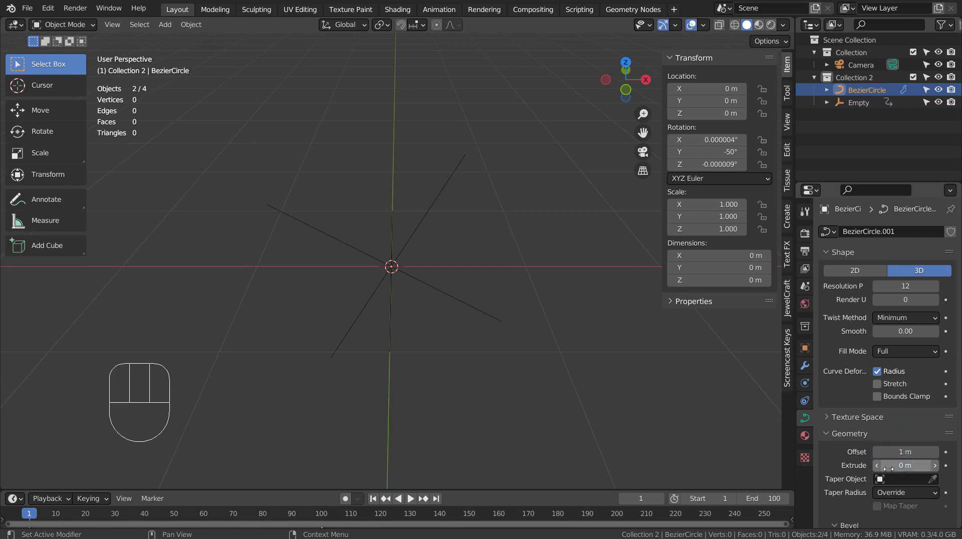
key(ctrl+z)
scroll(896, 464, down, 8)
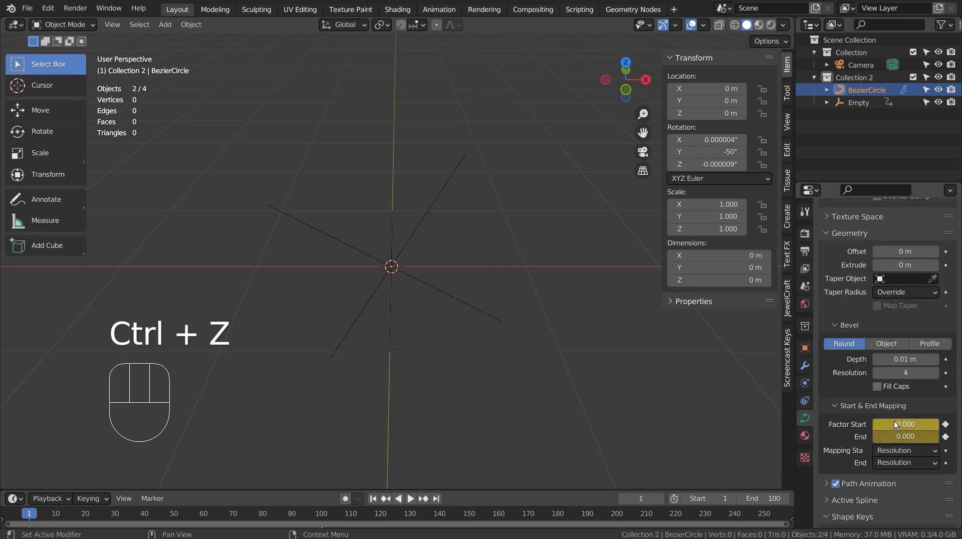
mouse_move(894, 424)
mouse_down()
mouse_move(917, 423)
mouse_move(896, 423)
mouse_move(912, 423)
mouse_move(907, 434)
mouse_up()
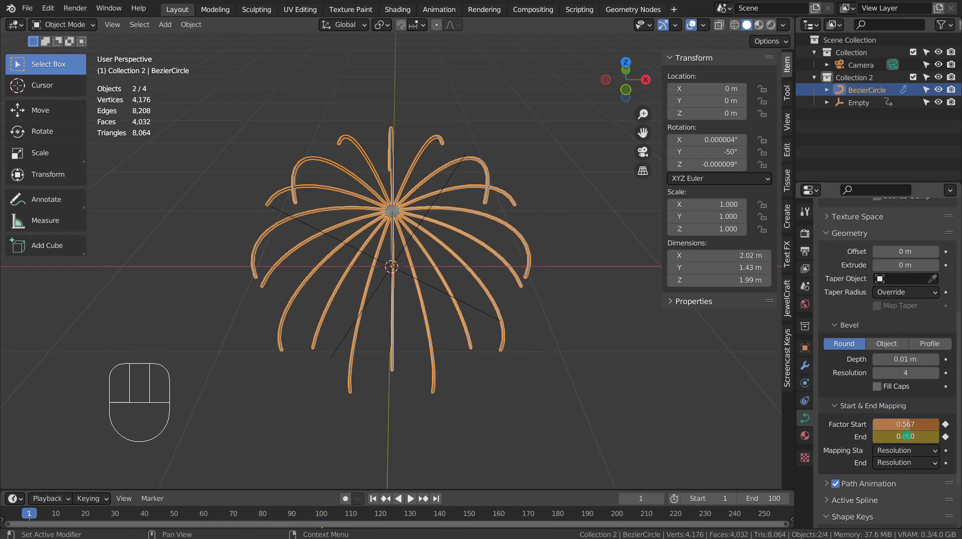
drag(906, 436, 882, 436)
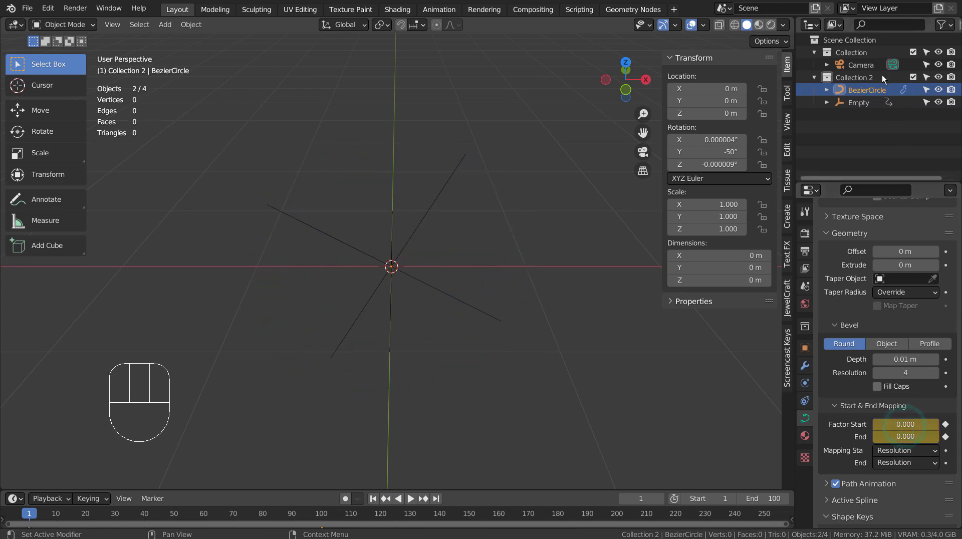
Inspect the Empty, then show the BezierCircle's Array modifier making 12 copies
click(861, 104)
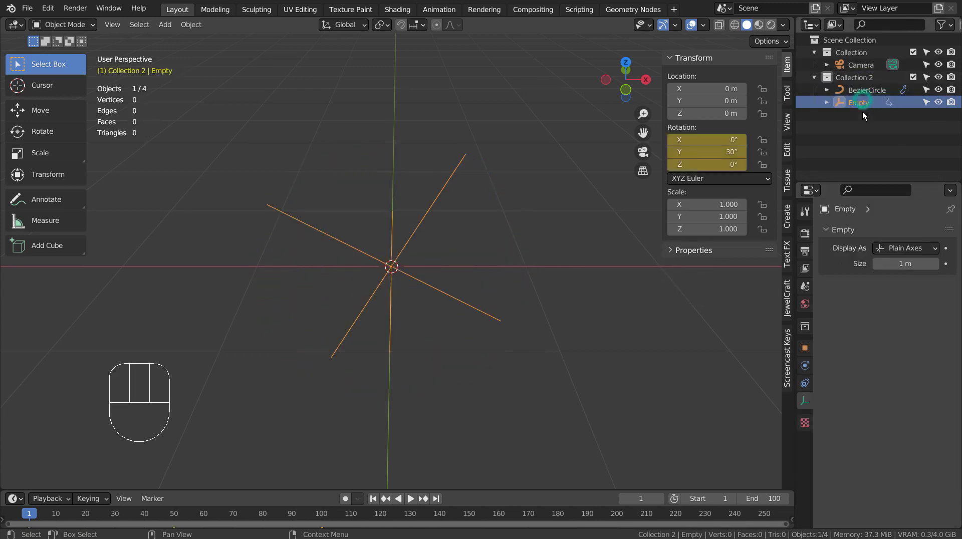
click(432, 207)
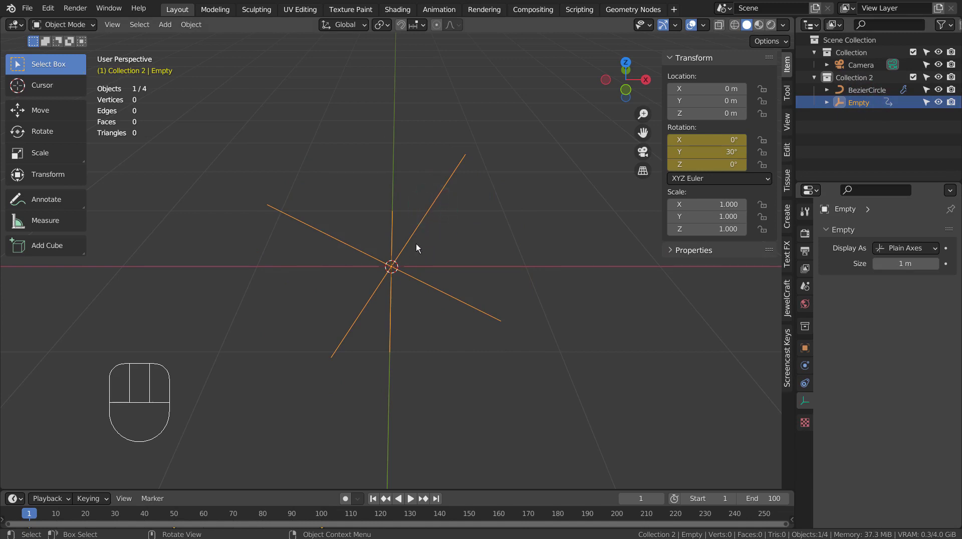
middle_drag(415, 244, 567, 303)
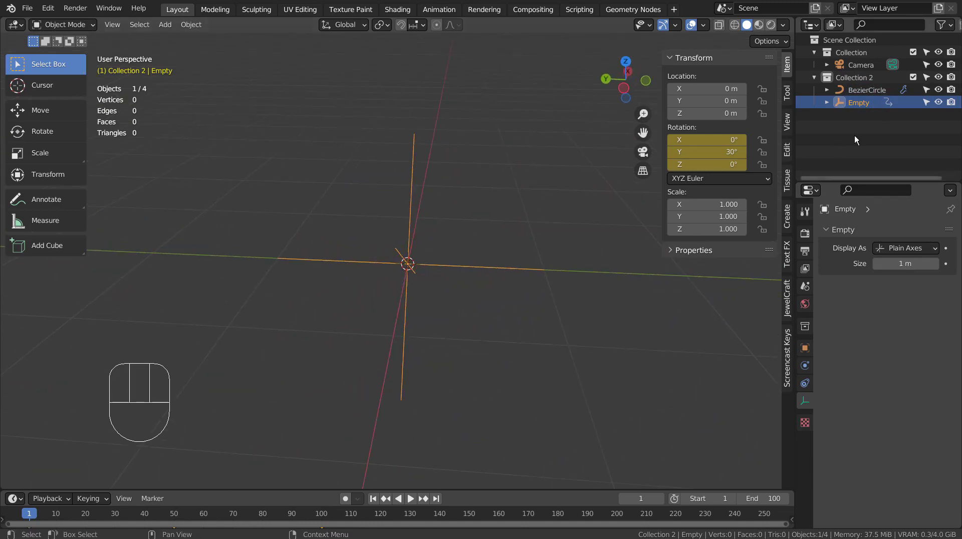
click(870, 94)
middle_drag(516, 334, 378, 335)
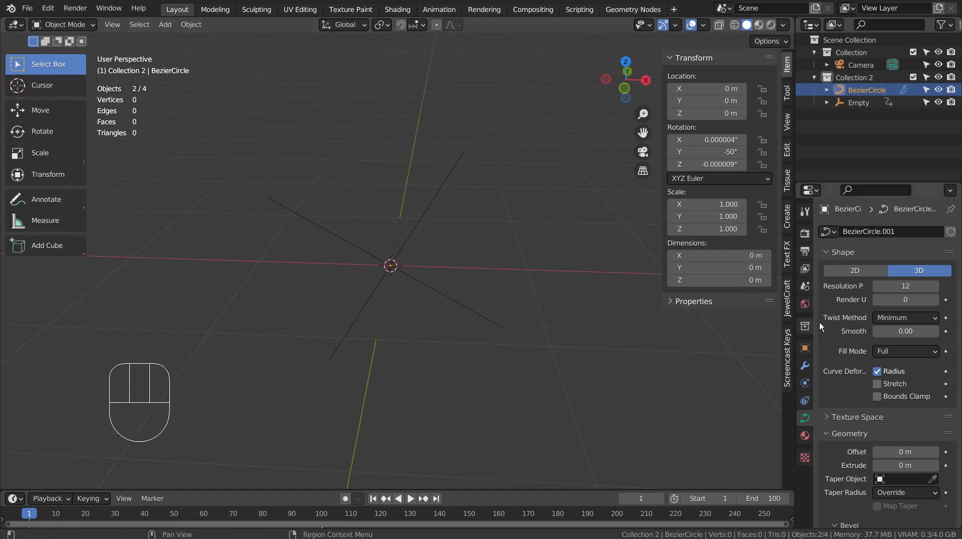
click(803, 367)
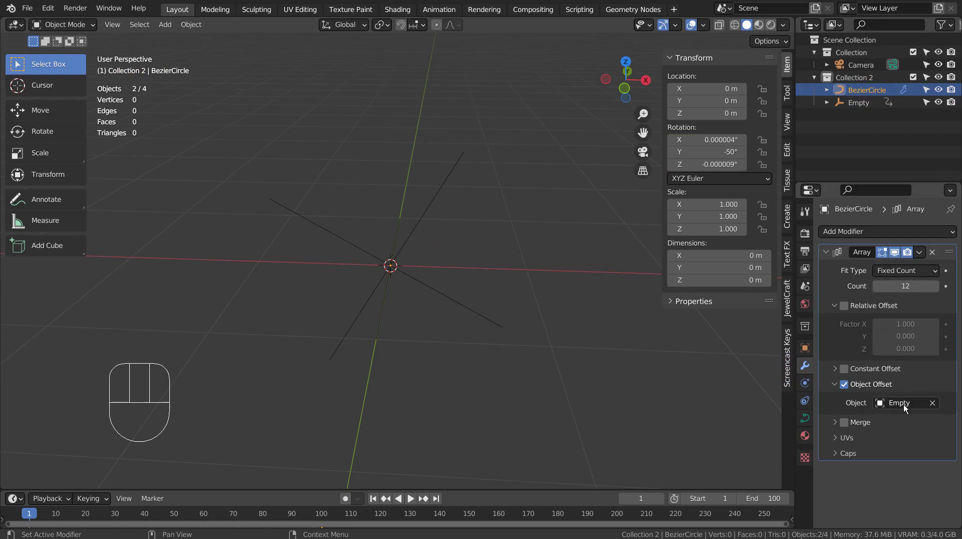
At frame 1, test the Empty's Y rotation, undo it, and reselect BezierCircle
click(856, 103)
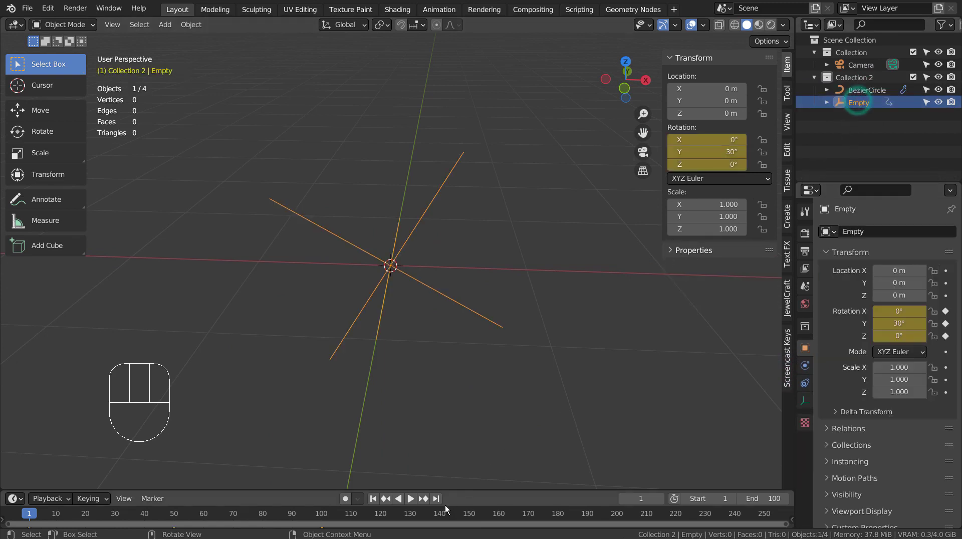
click(371, 498)
mouse_move(896, 323)
mouse_down()
mouse_move(934, 323)
mouse_move(906, 327)
mouse_up()
key(ctrl+z)
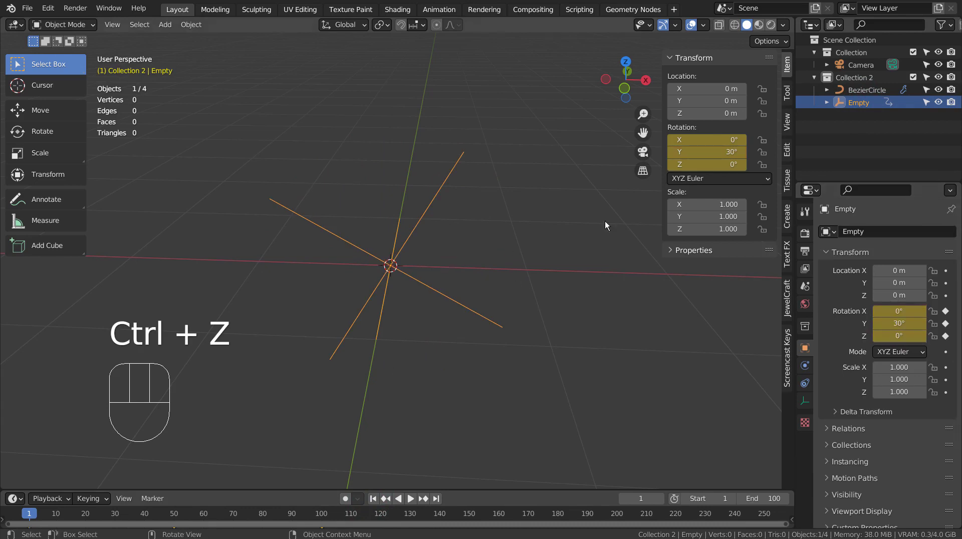
click(867, 89)
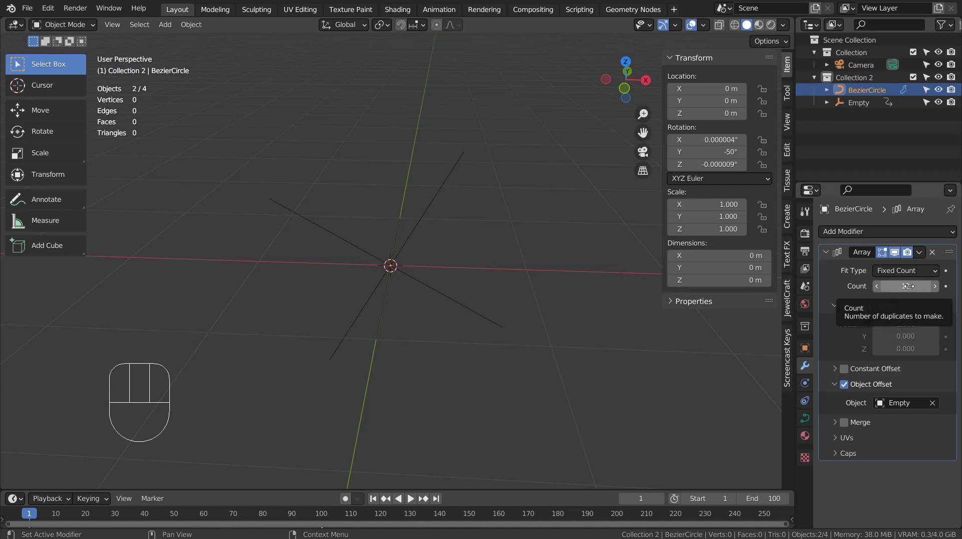
Set the BezierCircle's bevel Factor Start to 1.000 and End to 0.000 under Start & End Mapping
click(850, 90)
click(806, 419)
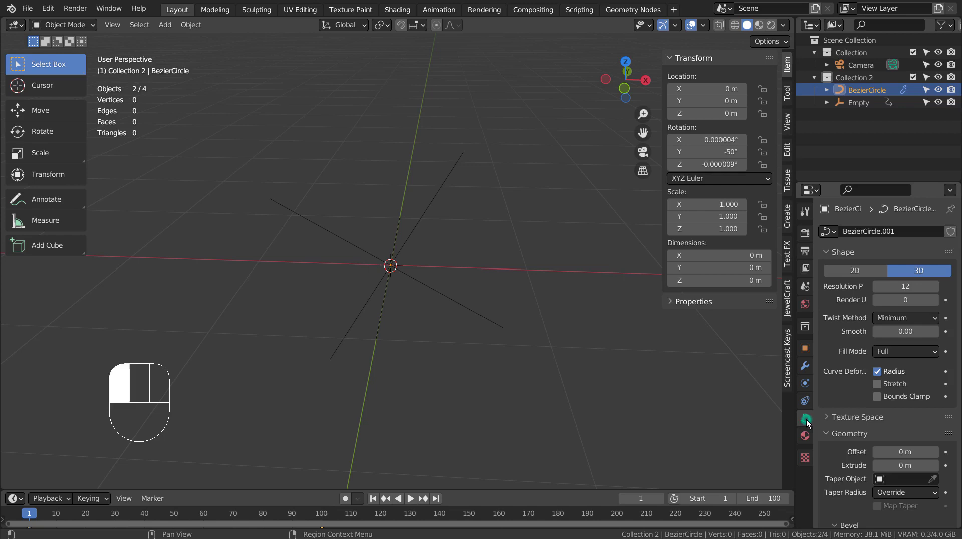
scroll(853, 431, down, 15)
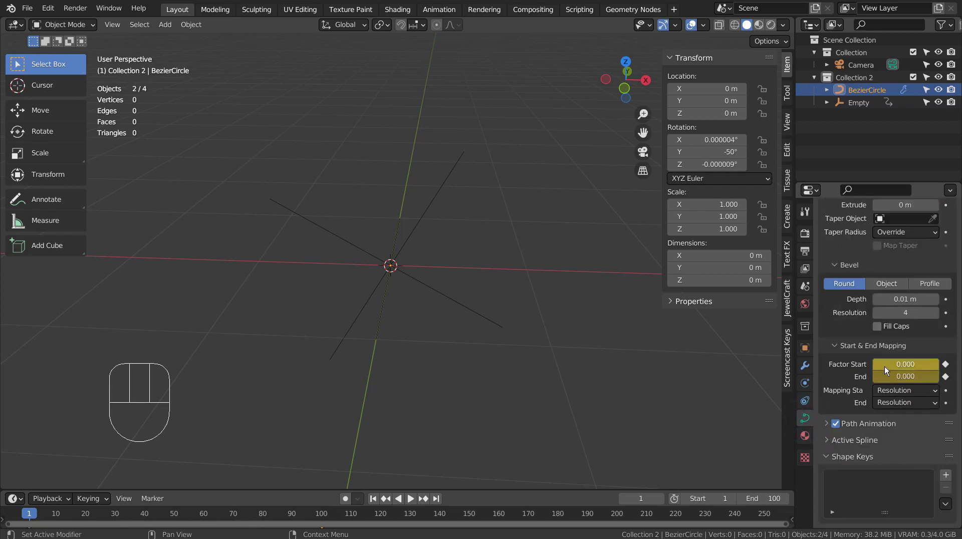
mouse_move(885, 366)
mouse_down()
mouse_move(907, 366)
mouse_move(890, 376)
mouse_move(902, 376)
mouse_move(874, 376)
mouse_up()
middle_drag(451, 360, 431, 338)
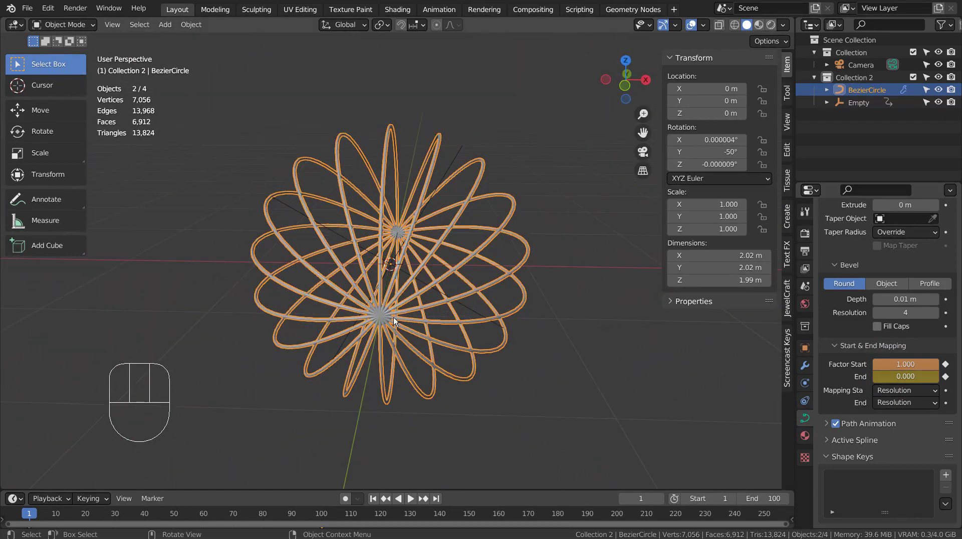
In the curve's Array modifier, lower the Count to 4 and then to a single ring
click(393, 317)
click(805, 366)
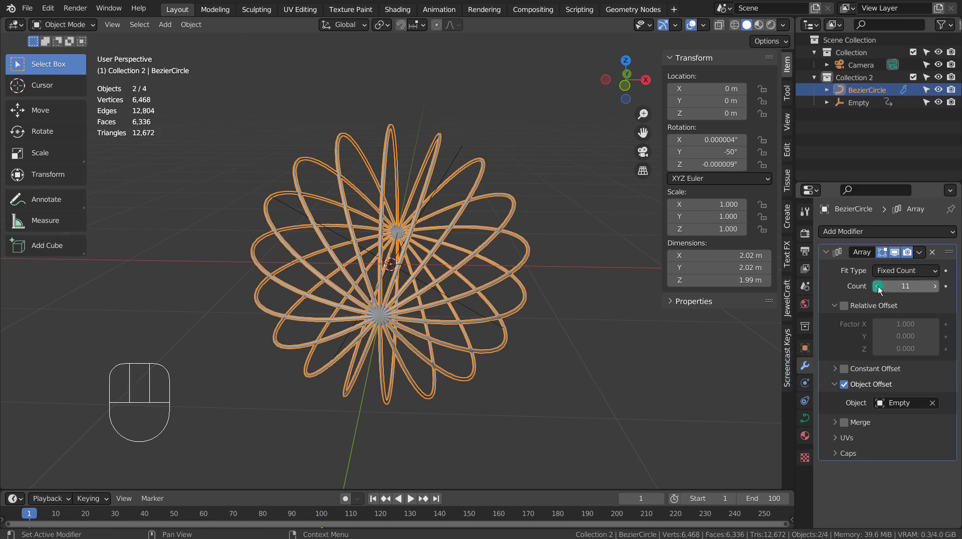
drag(883, 286, 828, 286)
middle_drag(451, 328, 715, 311)
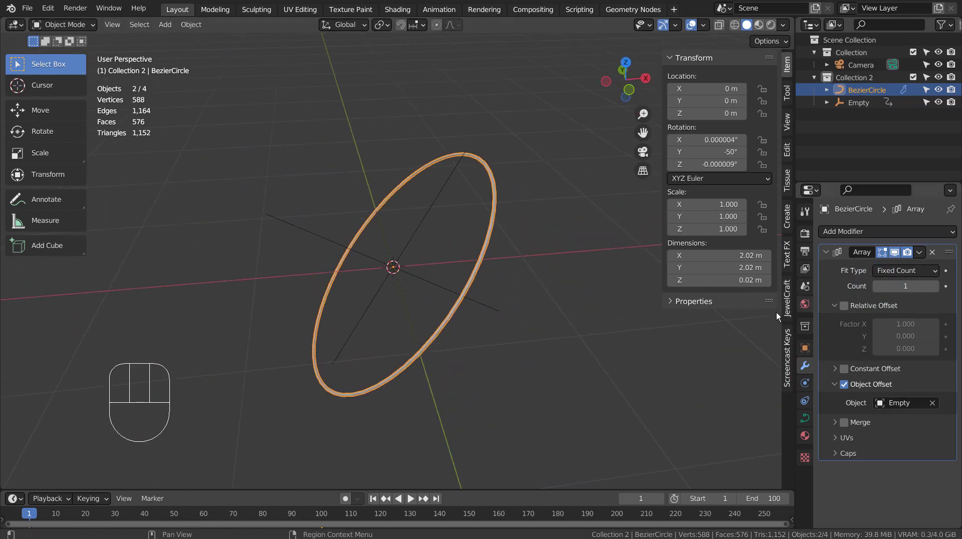
Raise the Array Count back up to 12 rings
click(935, 286)
click(935, 286)
click(934, 285)
click(935, 286)
click(934, 286)
click(934, 286)
click(935, 286)
click(935, 286)
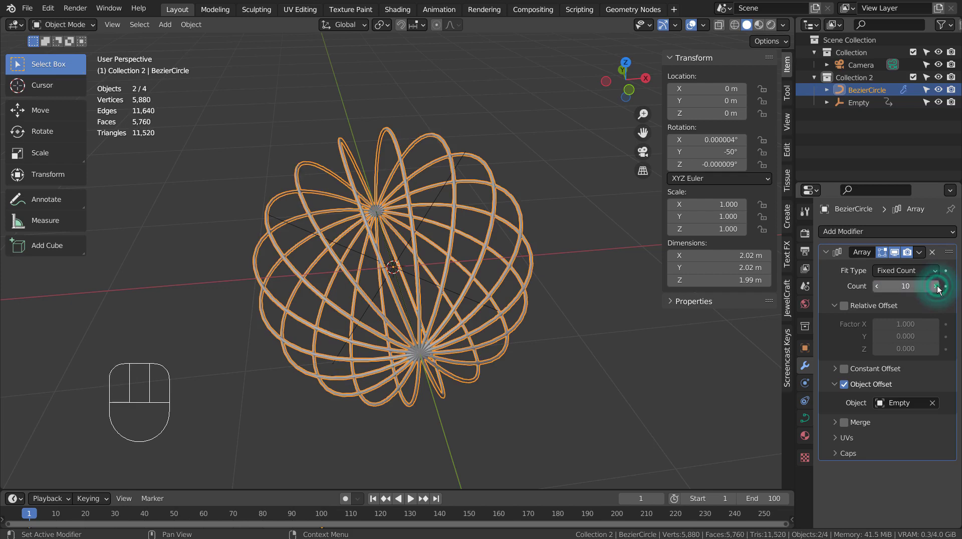
click(935, 286)
click(935, 285)
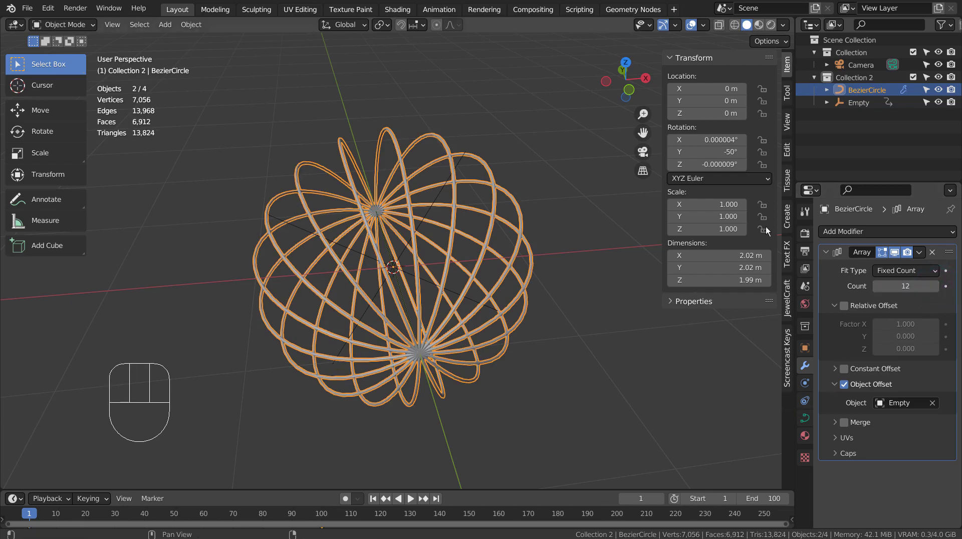
Check the Empty's rotation, orbit around the ring sphere, and reselect the BezierCircle curve
click(860, 103)
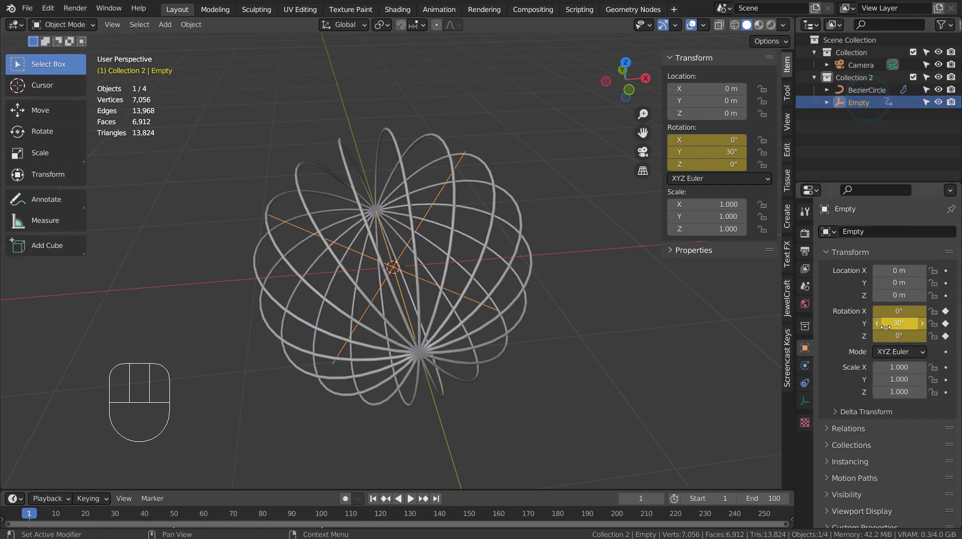
middle_drag(356, 336, 453, 327)
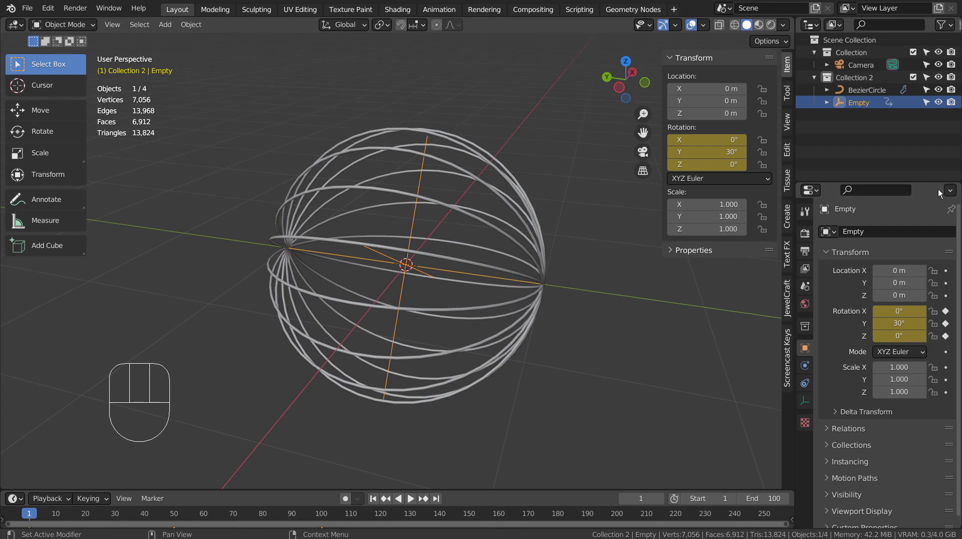
click(499, 280)
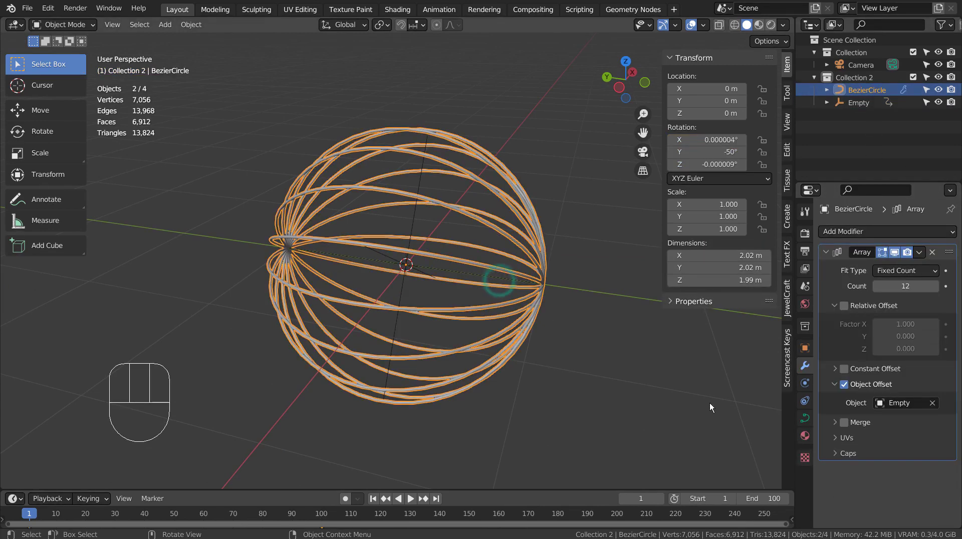
Show the BezierCircle material, orange base colour and green emission at strength 35, maximized
click(806, 436)
scroll(861, 395, down, 5)
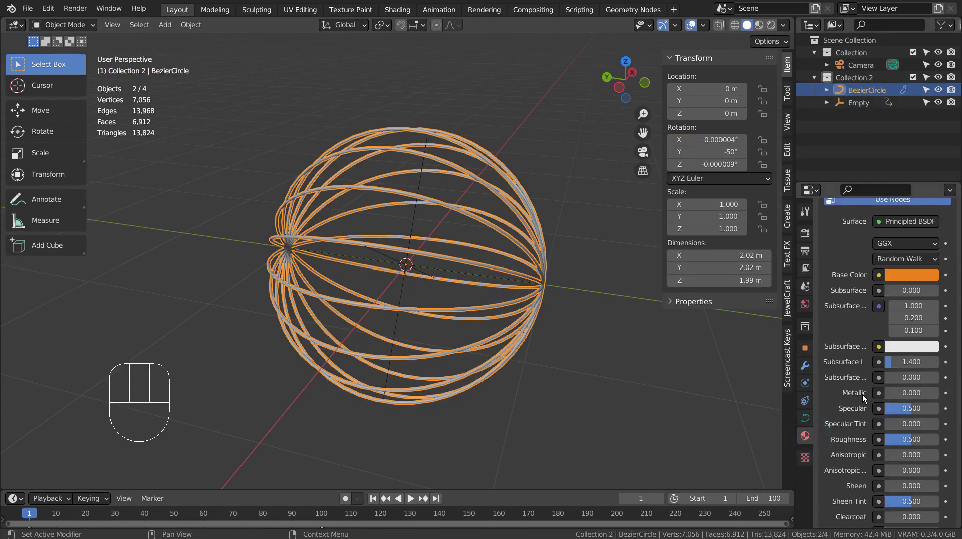
key(ctrl+space)
scroll(862, 399, down, 2)
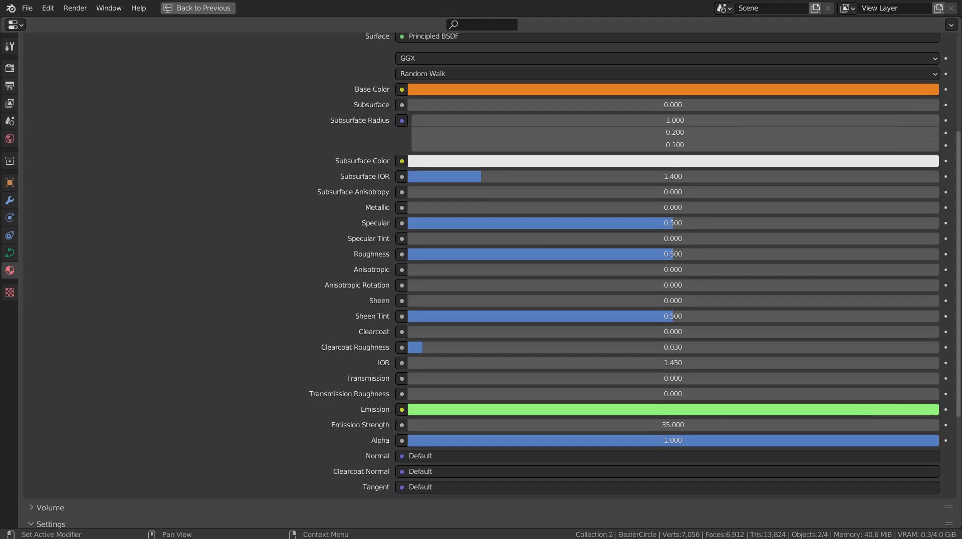
Restore the layout and preview the glowing green ring sphere in Rendered shading
key(ctrl+space)
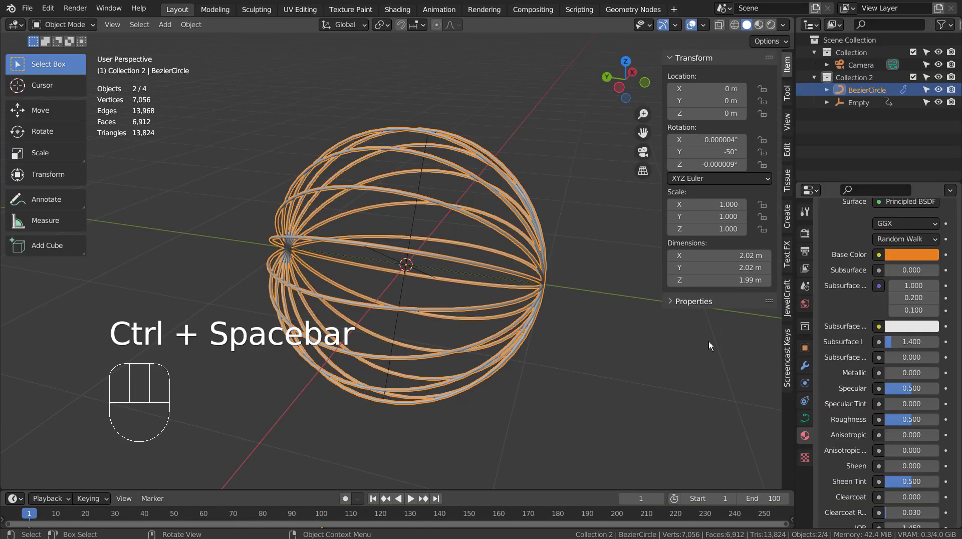
click(770, 24)
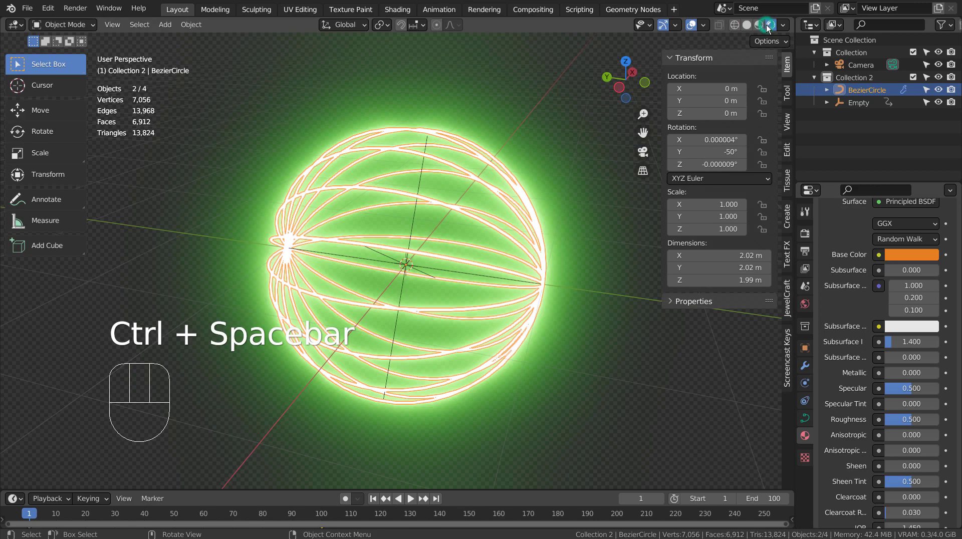
click(658, 361)
mouse_move(664, 374)
middle_down()
mouse_move(491, 374)
mouse_move(638, 369)
mouse_move(618, 370)
middle_up()
click(512, 314)
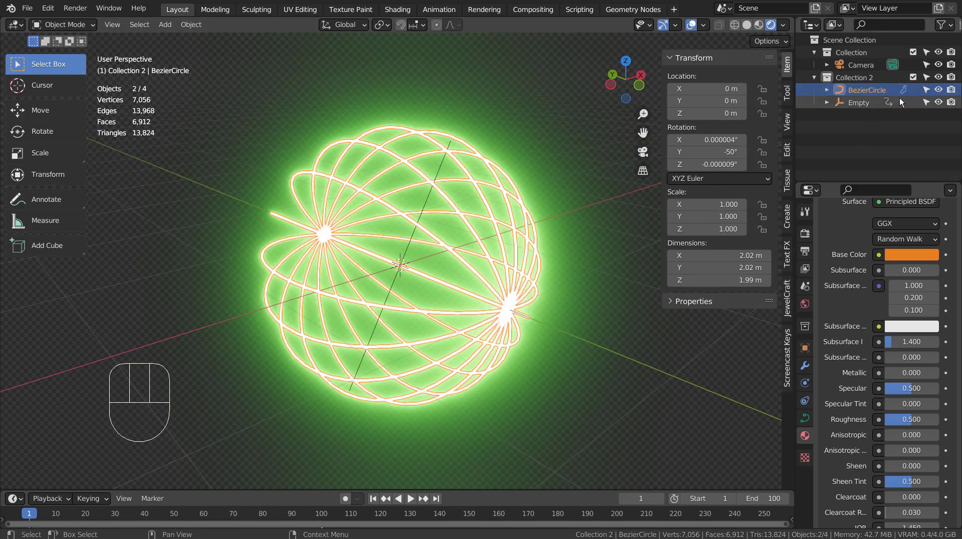
Test rotating the Empty around Y, then undo back to 30°
click(874, 102)
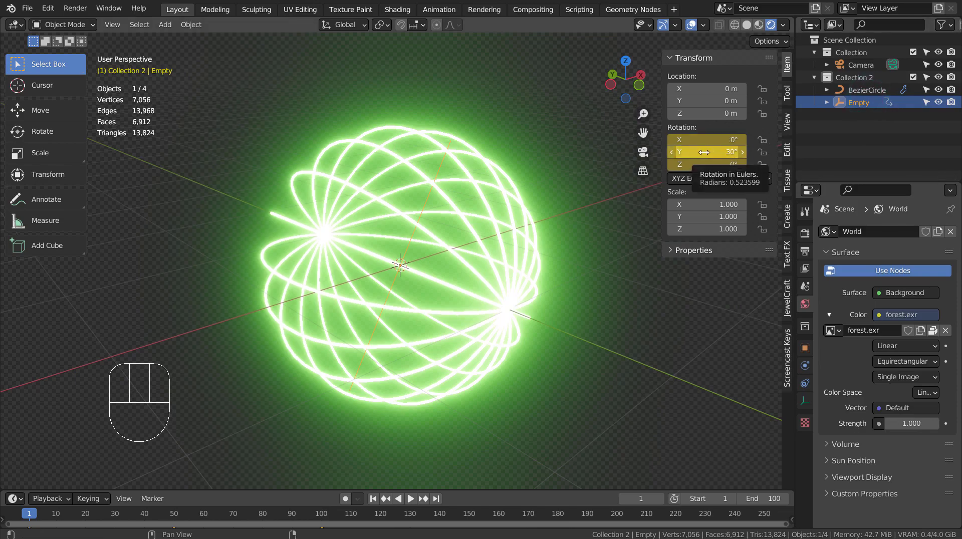
drag(708, 151, 781, 151)
key(ctrl+z)
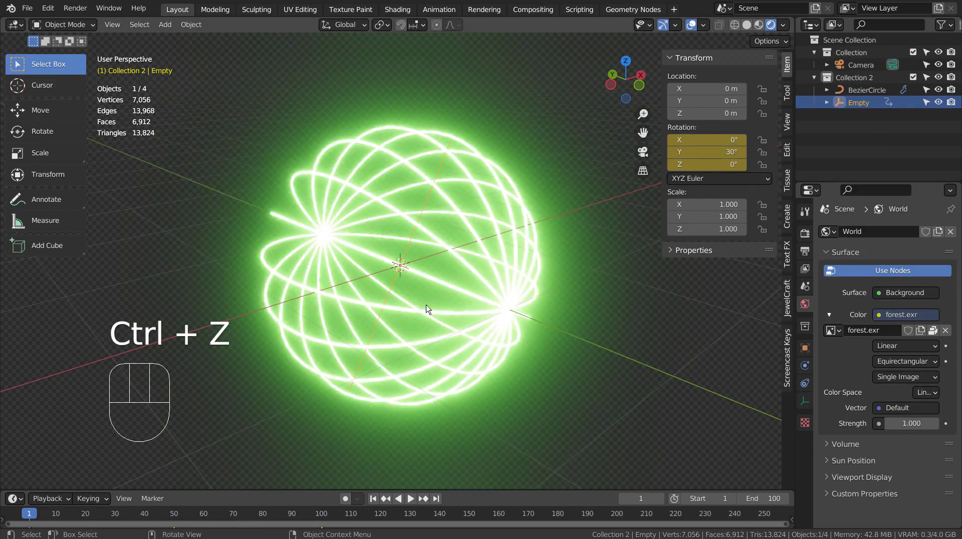
Play the draw-in animation from the first frame, then stop it
click(373, 499)
click(410, 499)
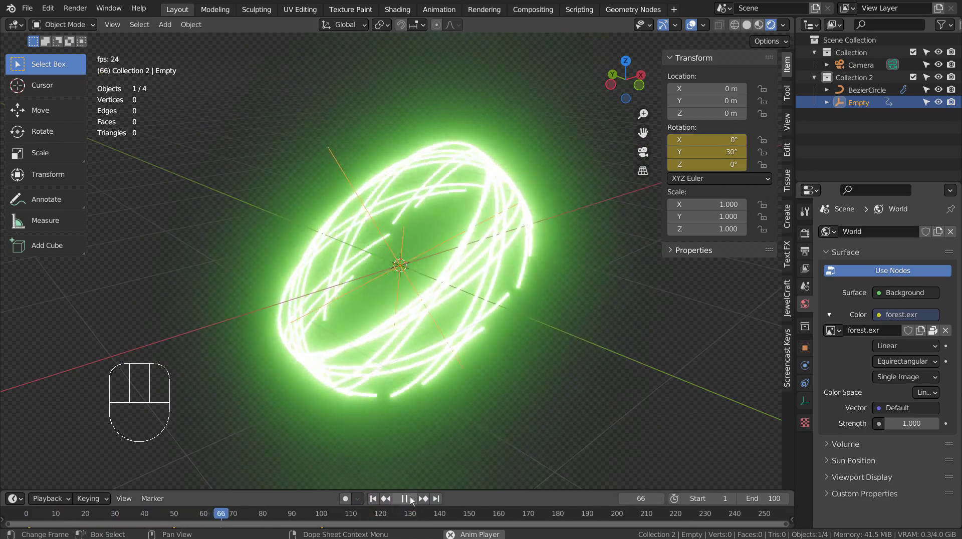
click(410, 499)
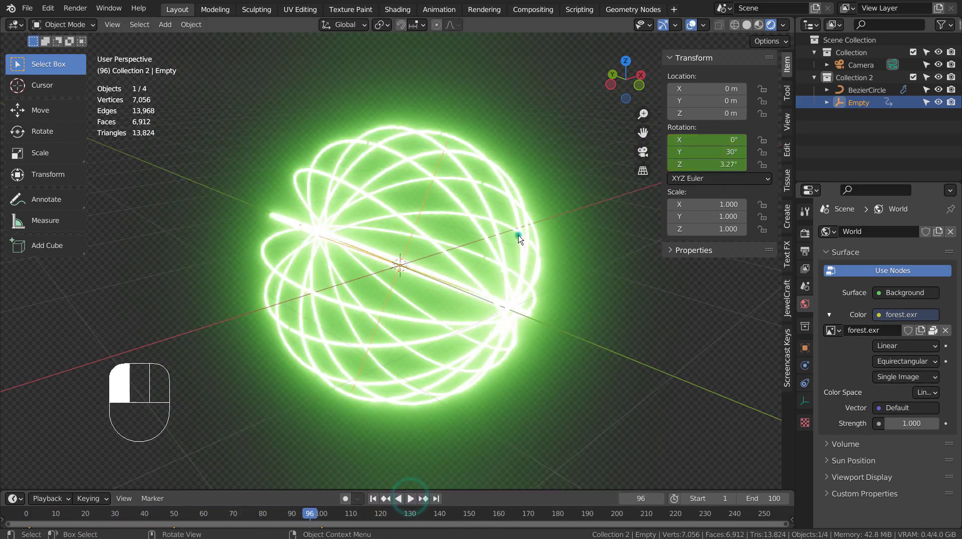
Show the ring curve's keyed bevel Start & End Mapping factors at frame 1
click(519, 239)
click(805, 419)
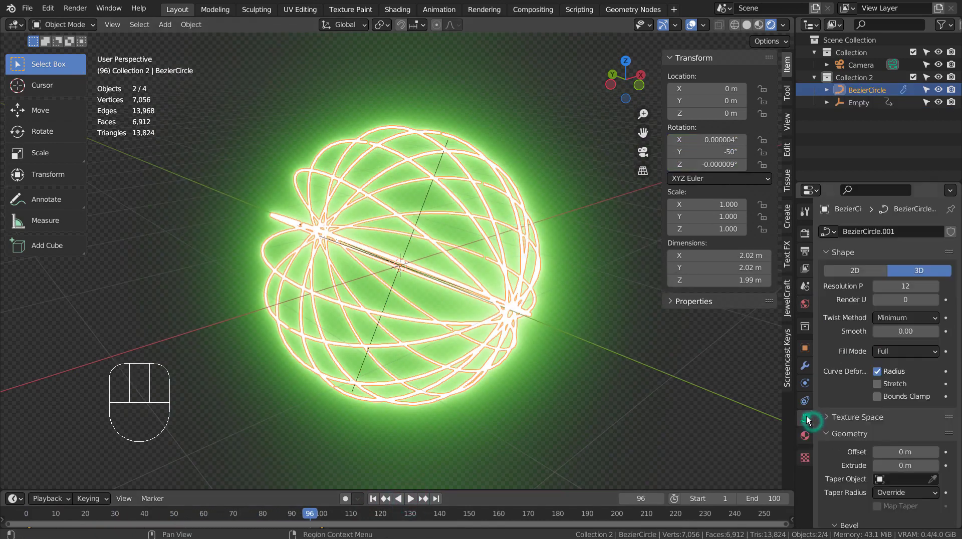
scroll(897, 375, down, 10)
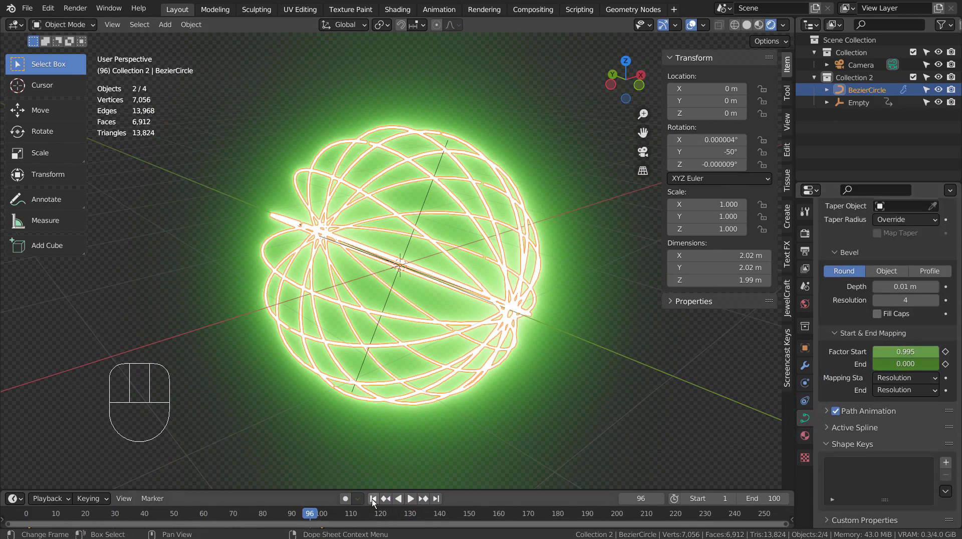
key(shift+Left)
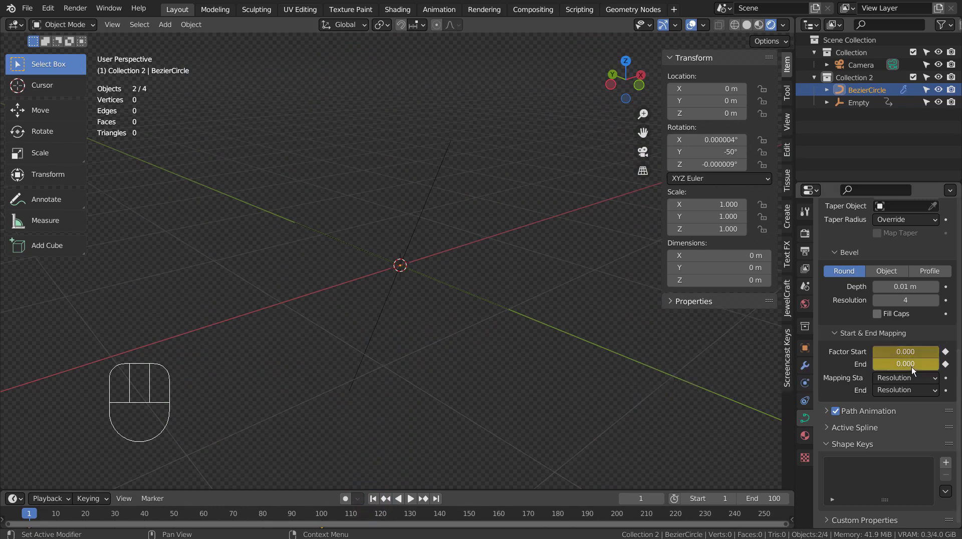
Scrub the timeline from frame 100 back through the draw-in, stopping at frame 77
click(321, 513)
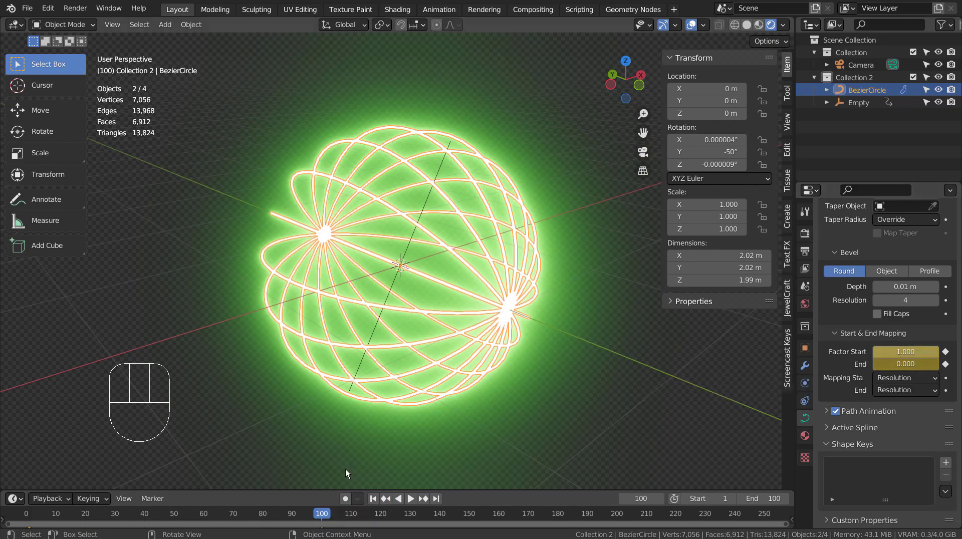
drag(173, 514, 17, 515)
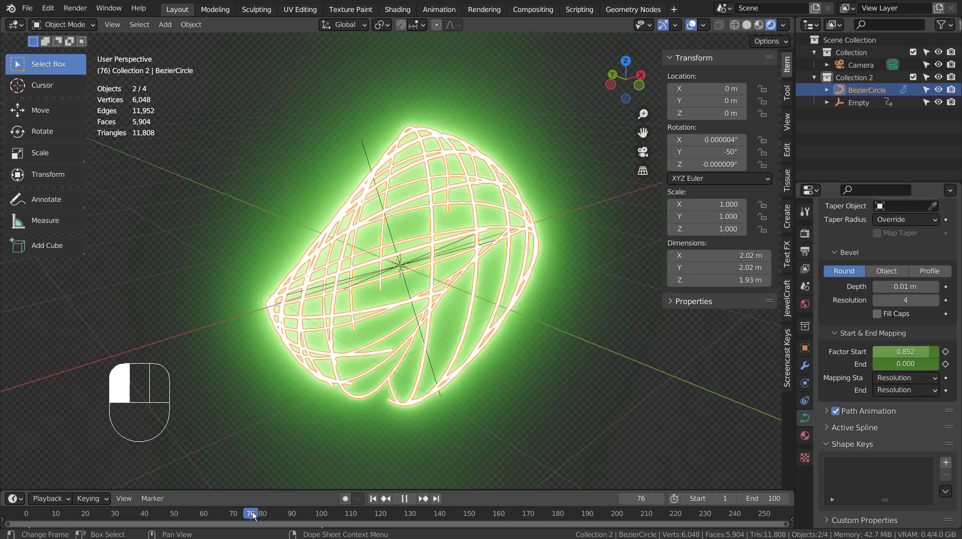
drag(221, 516, 254, 516)
Test the bevel End factor, then deselect the ring curve and select the Empty
mouse_move(905, 369)
mouse_down()
mouse_move(942, 365)
mouse_move(905, 366)
mouse_up()
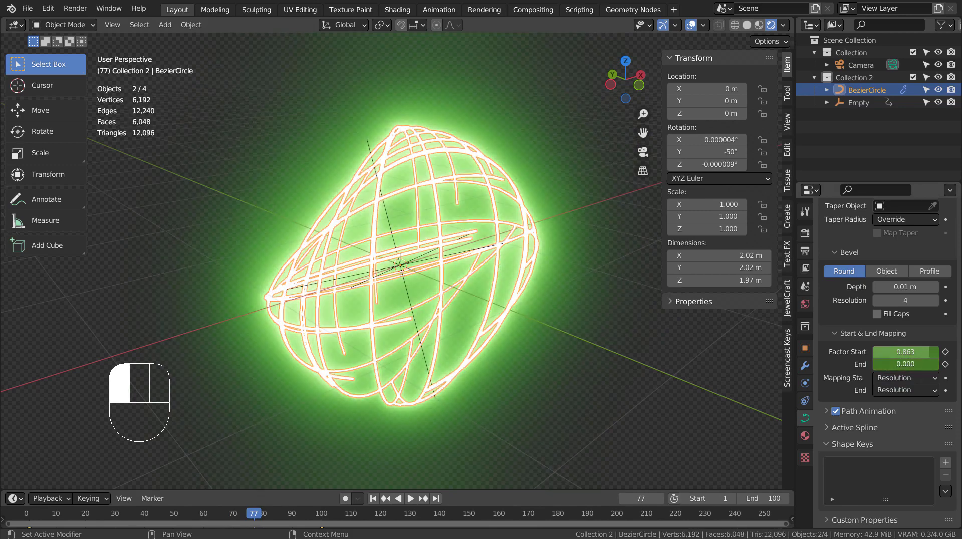
click(490, 388)
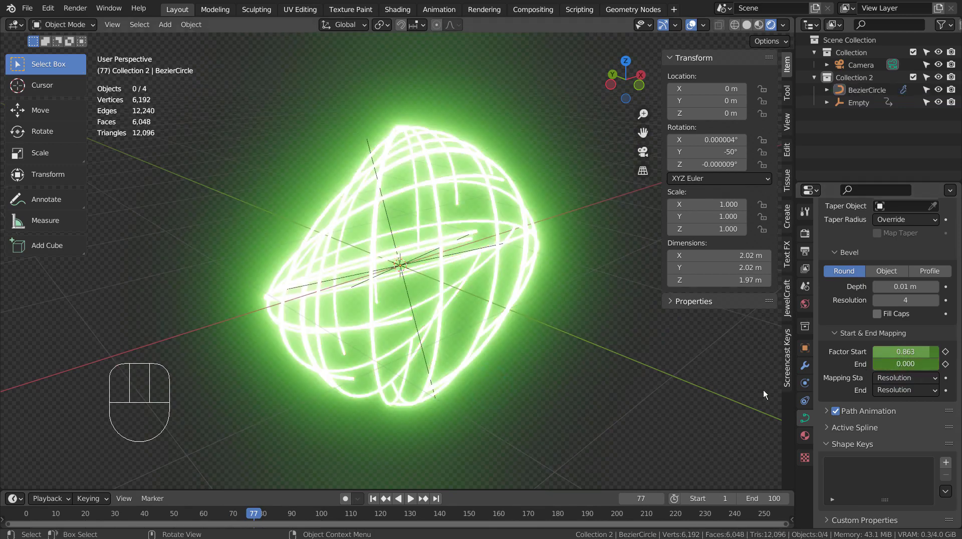
click(876, 102)
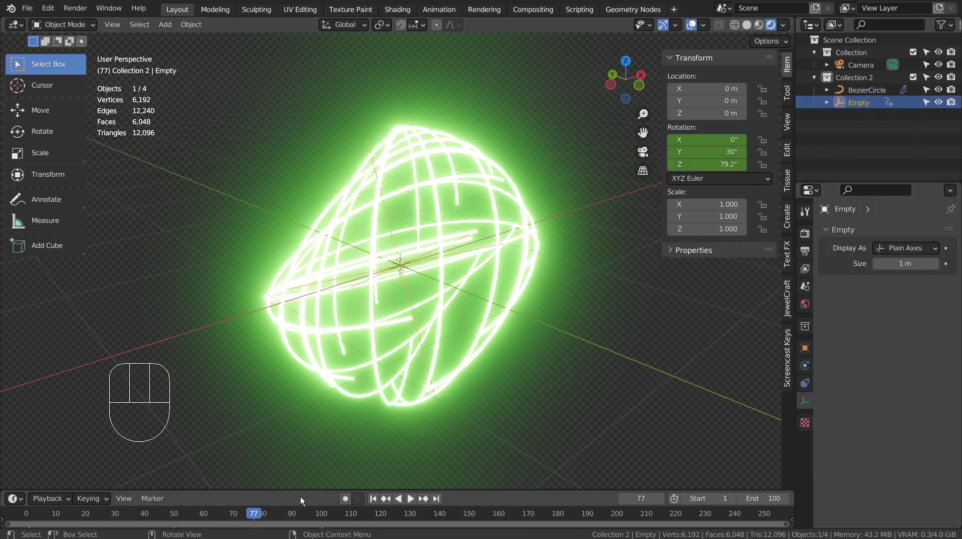
Inspect the Empty's Rotation Z at frames 100 and 50 (180°), then return to frame 0
click(373, 498)
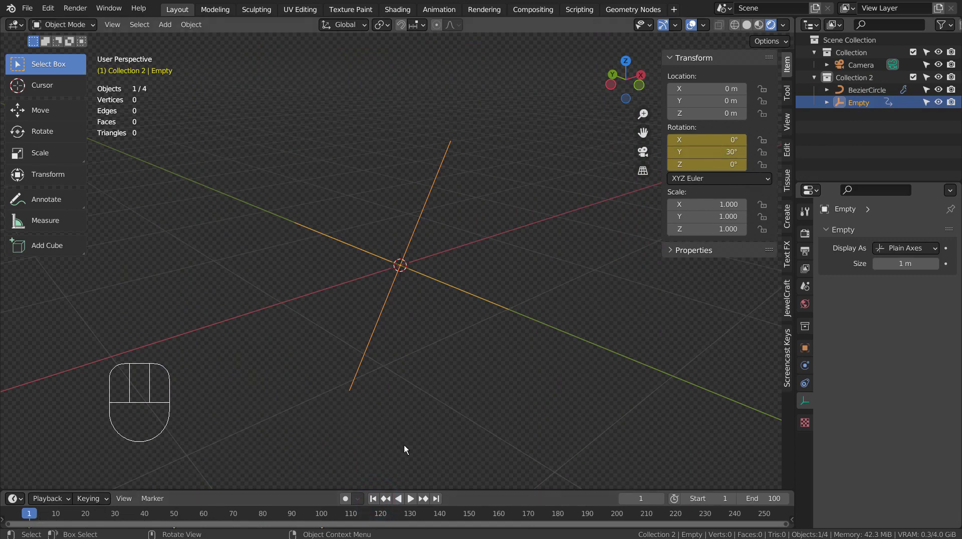
click(325, 516)
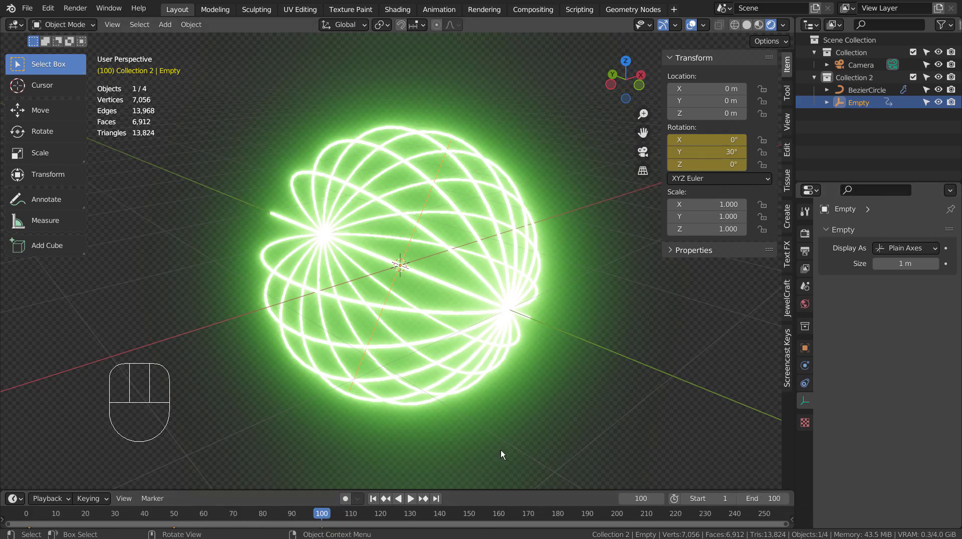
click(176, 516)
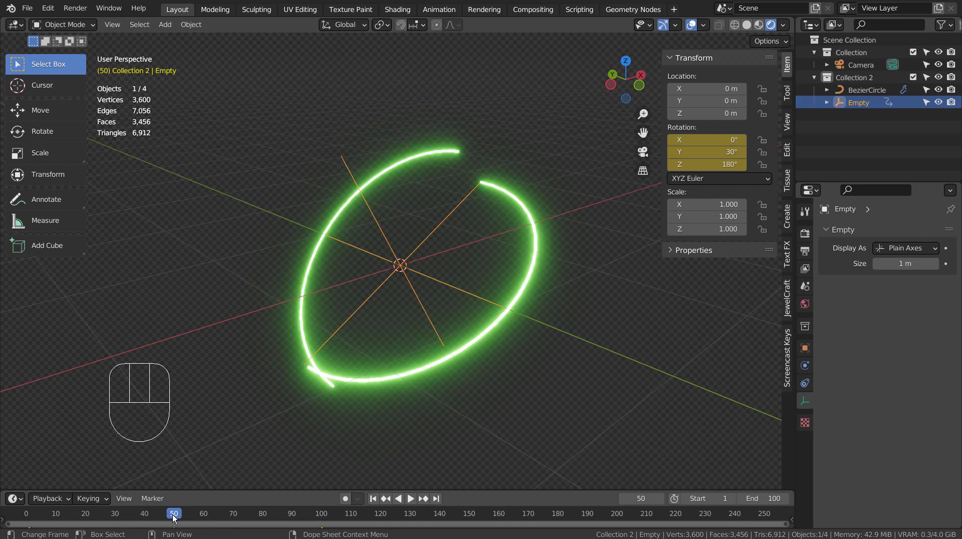
drag(166, 515, 790, 519)
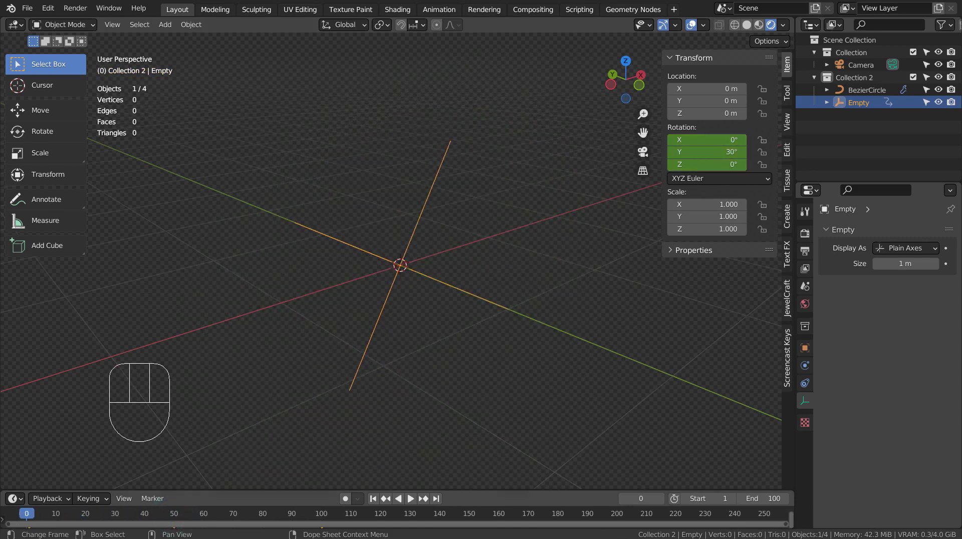